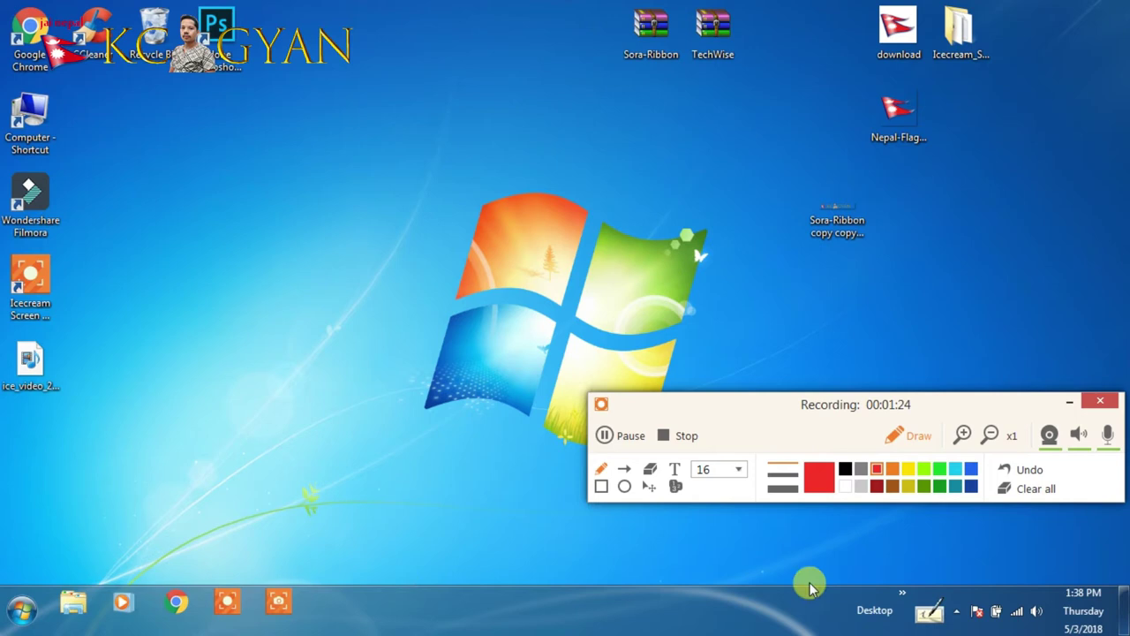
Step: Minimize the screen recorder window and refresh the desktop
click(1068, 404)
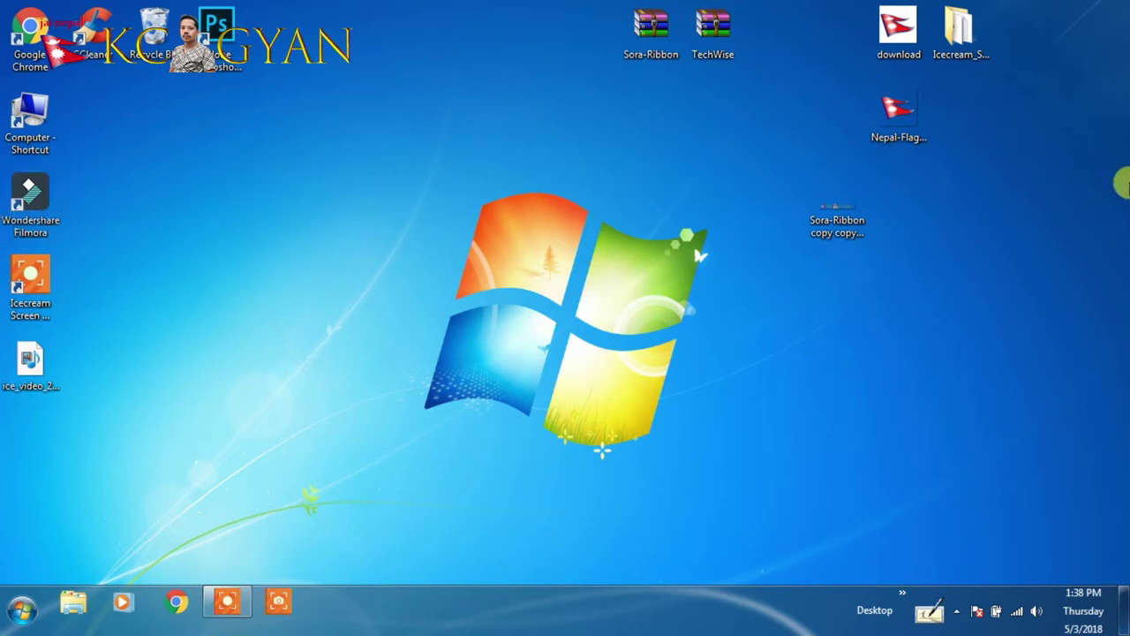
drag(472, 15, 572, 18)
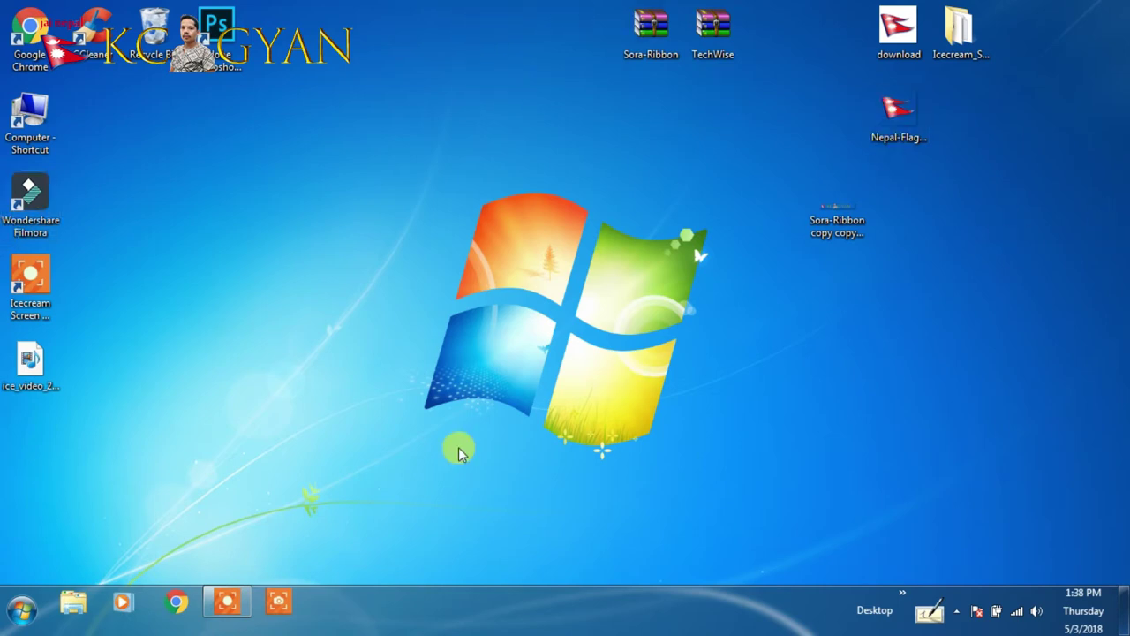
click(19, 608)
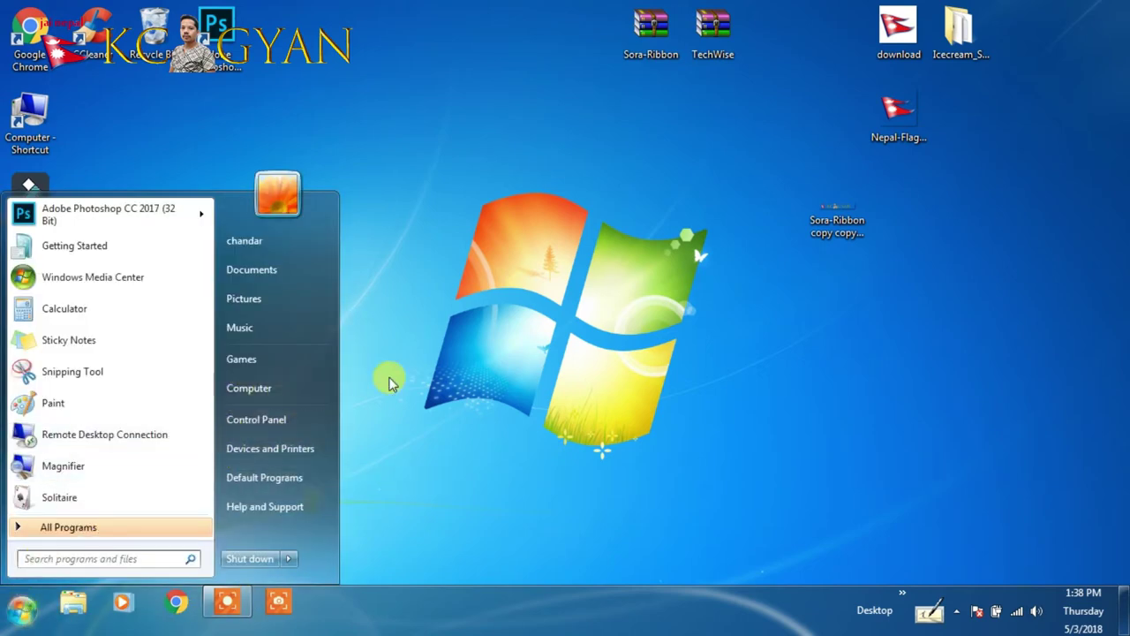
right_click(524, 223)
click(557, 269)
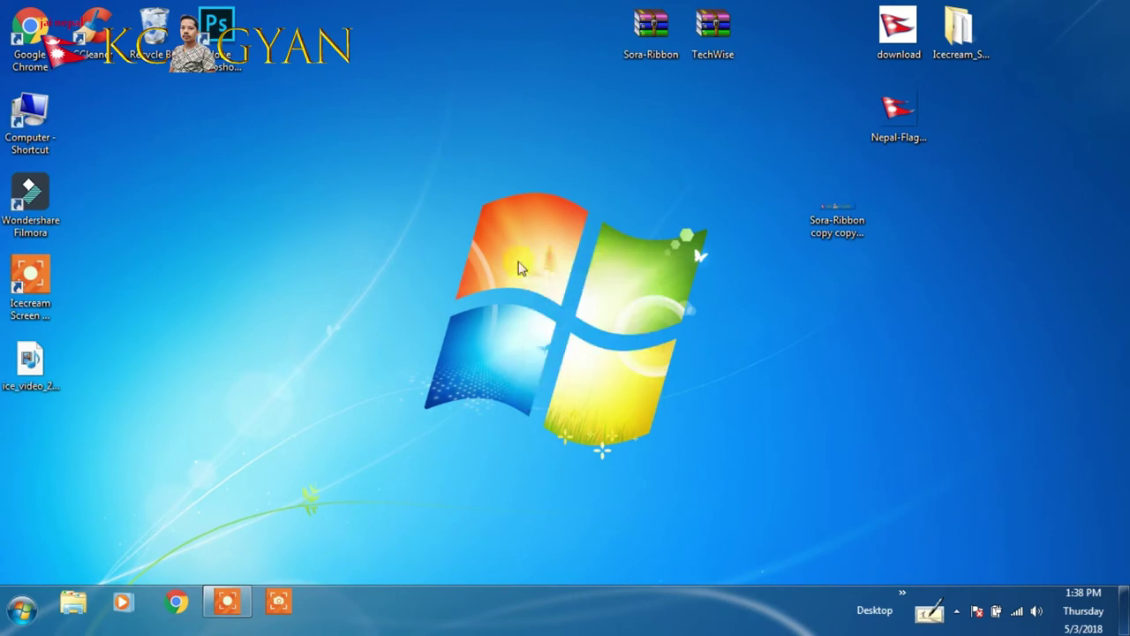
Step: Open the Control Panel, switching its view to Category and back to Large icons
click(20, 609)
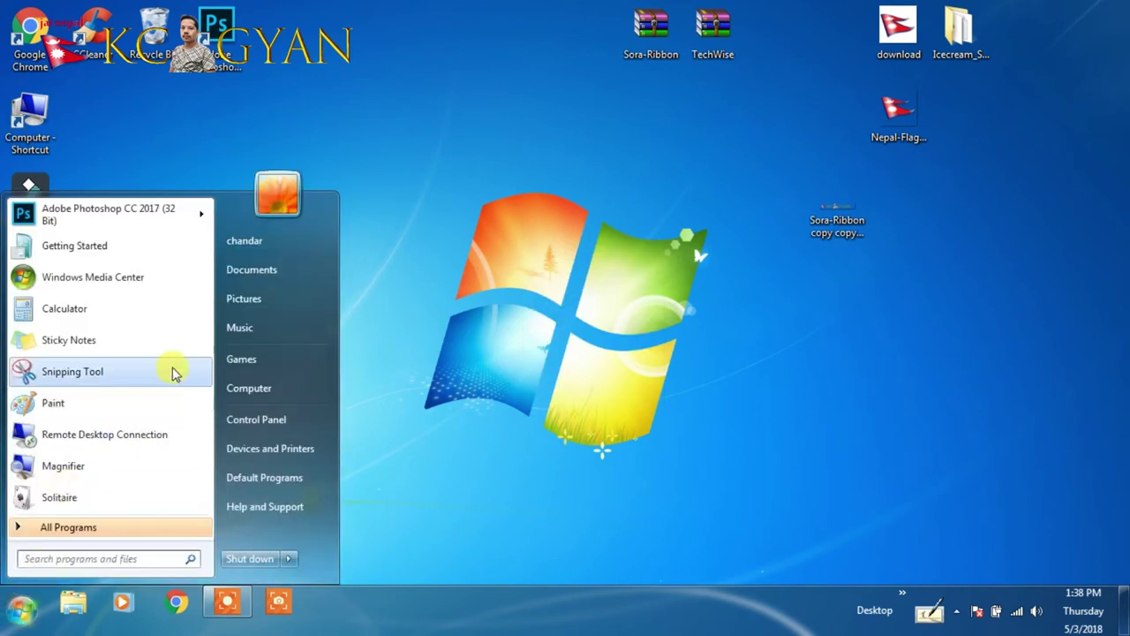
click(253, 424)
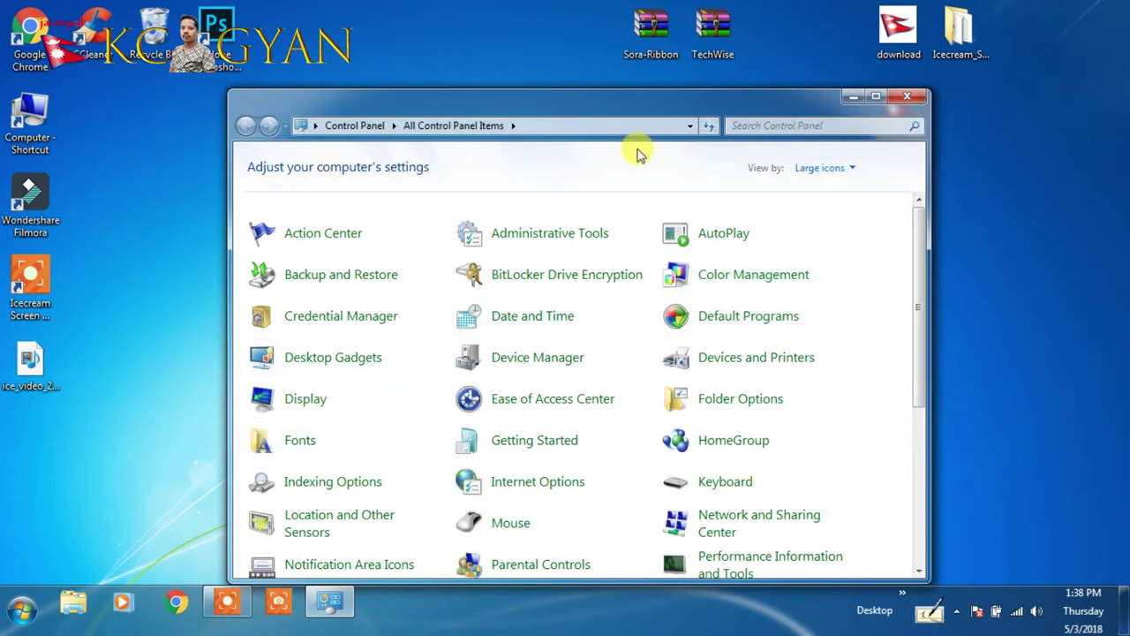
click(812, 169)
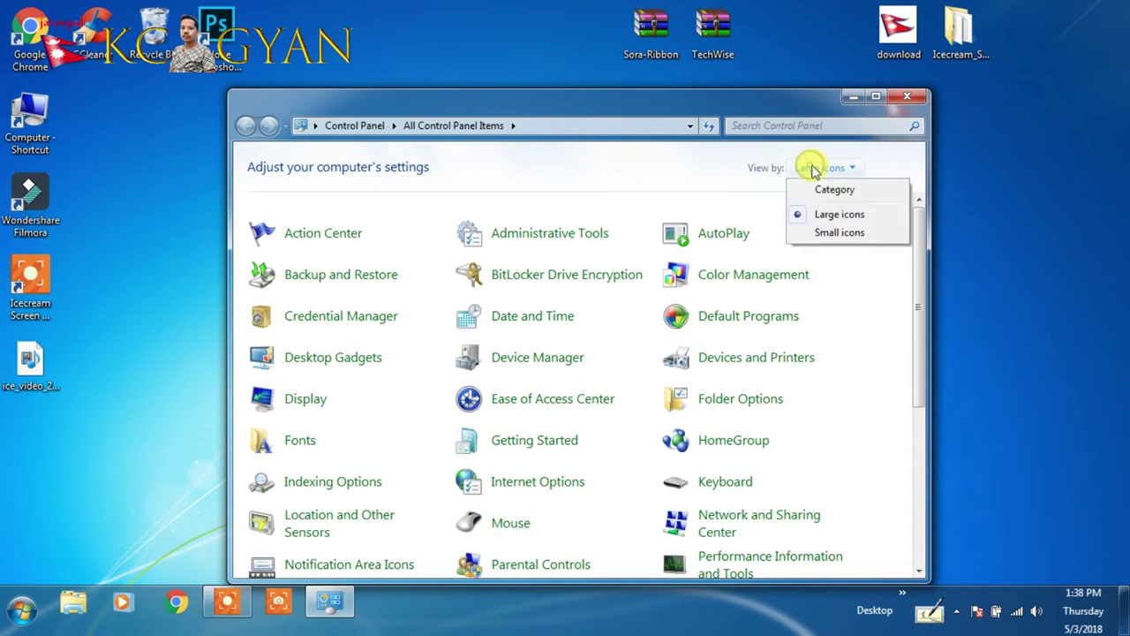
click(833, 191)
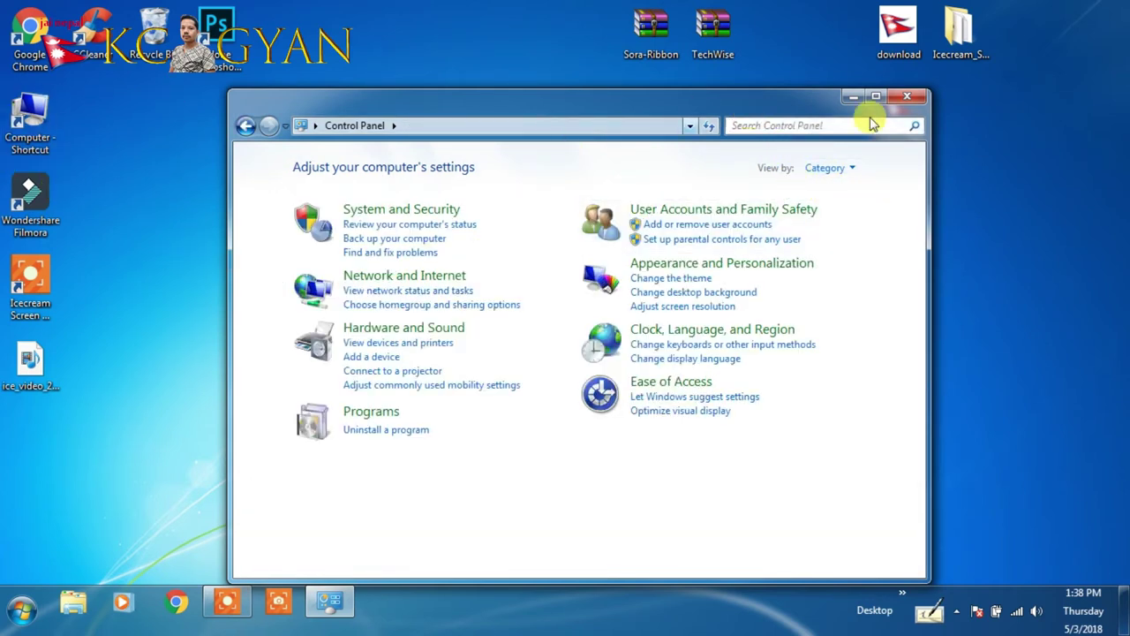
click(834, 170)
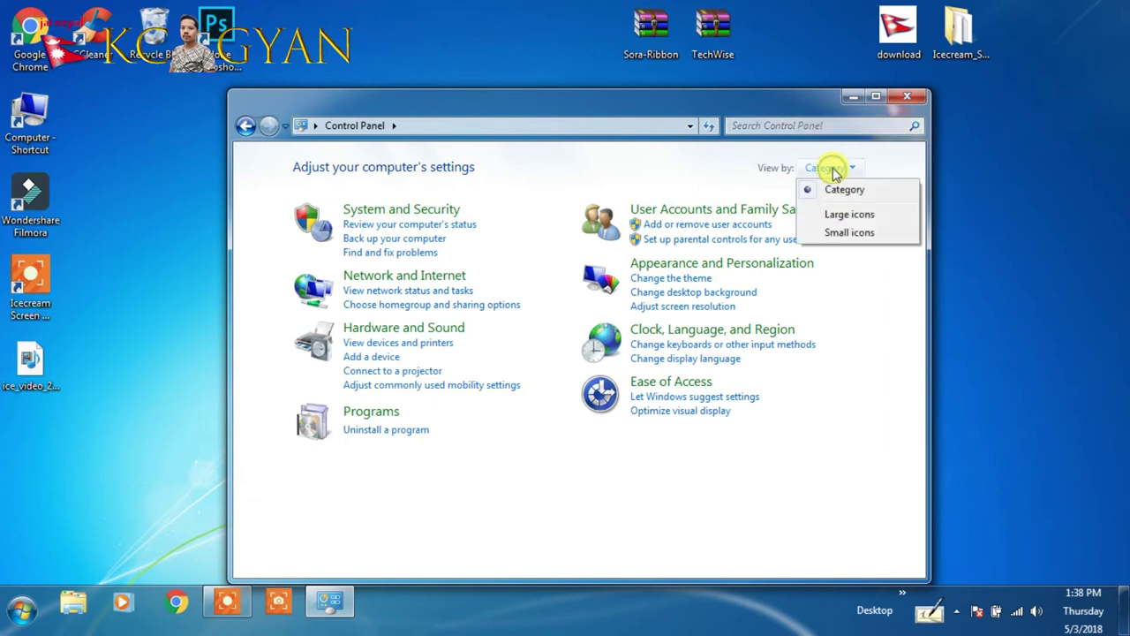
click(852, 214)
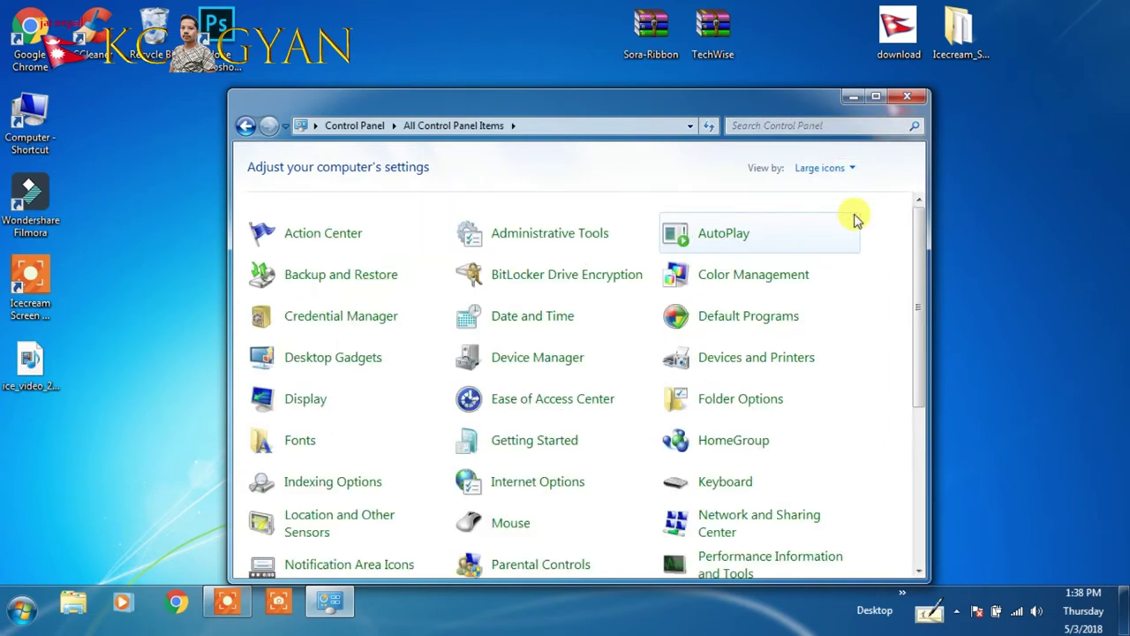
Step: Look through the full list of Control Panel items
scroll(738, 300, down, 3)
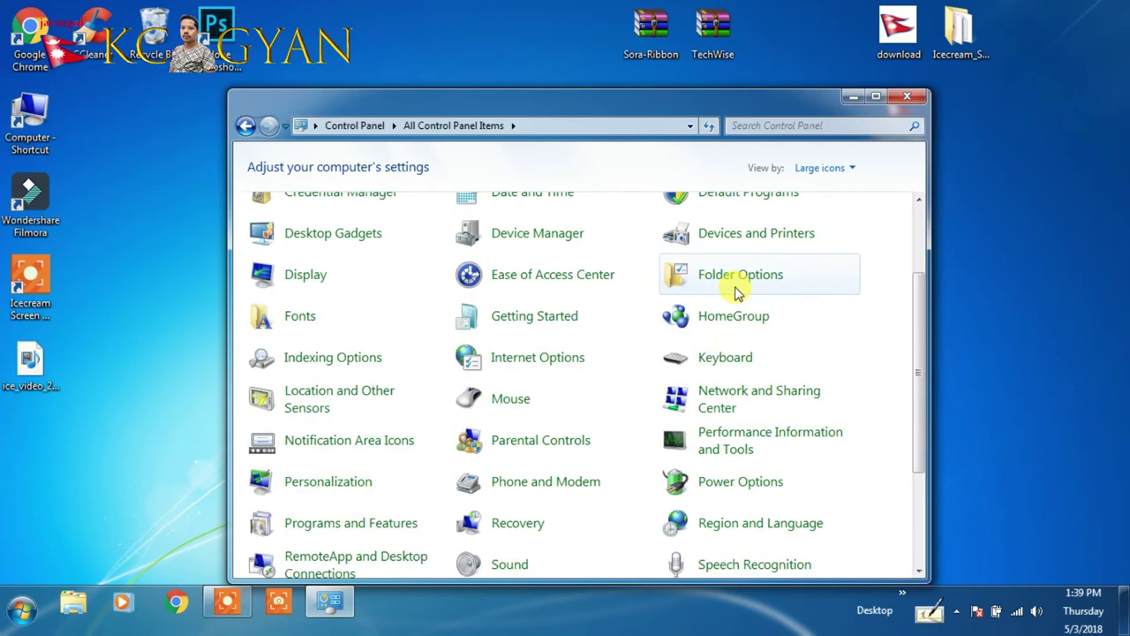
scroll(737, 294, down, 3)
scroll(737, 294, down, 2)
scroll(689, 293, up, 7)
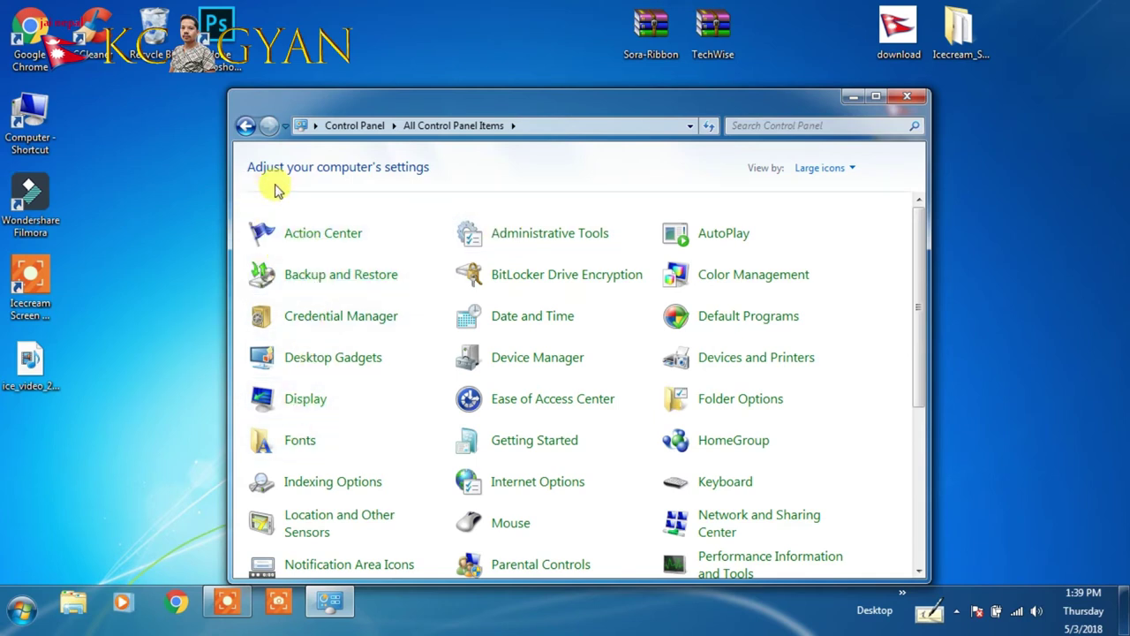
scroll(707, 251, down, 2)
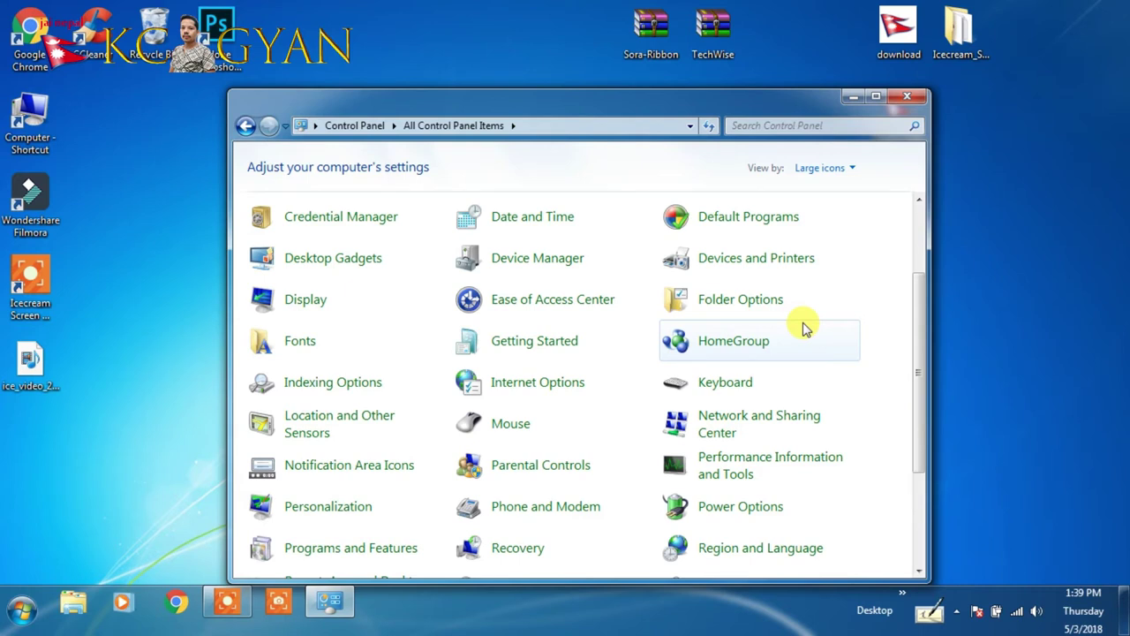
scroll(803, 329, down, 2)
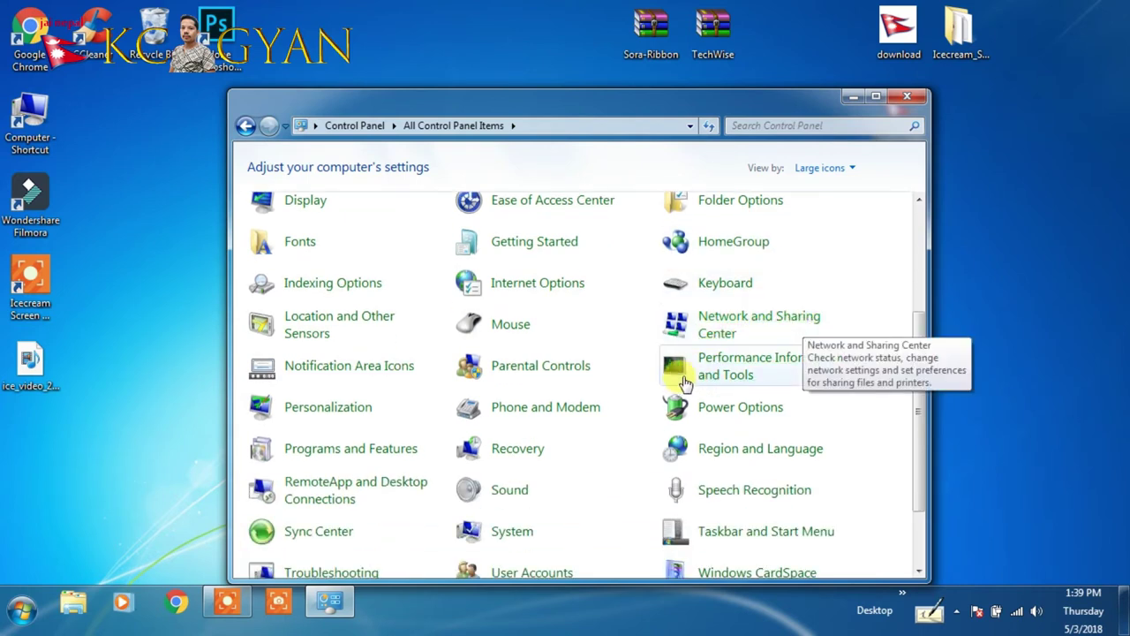
Step: Minimize the Control Panel window and refresh the desktop
click(854, 96)
right_click(385, 212)
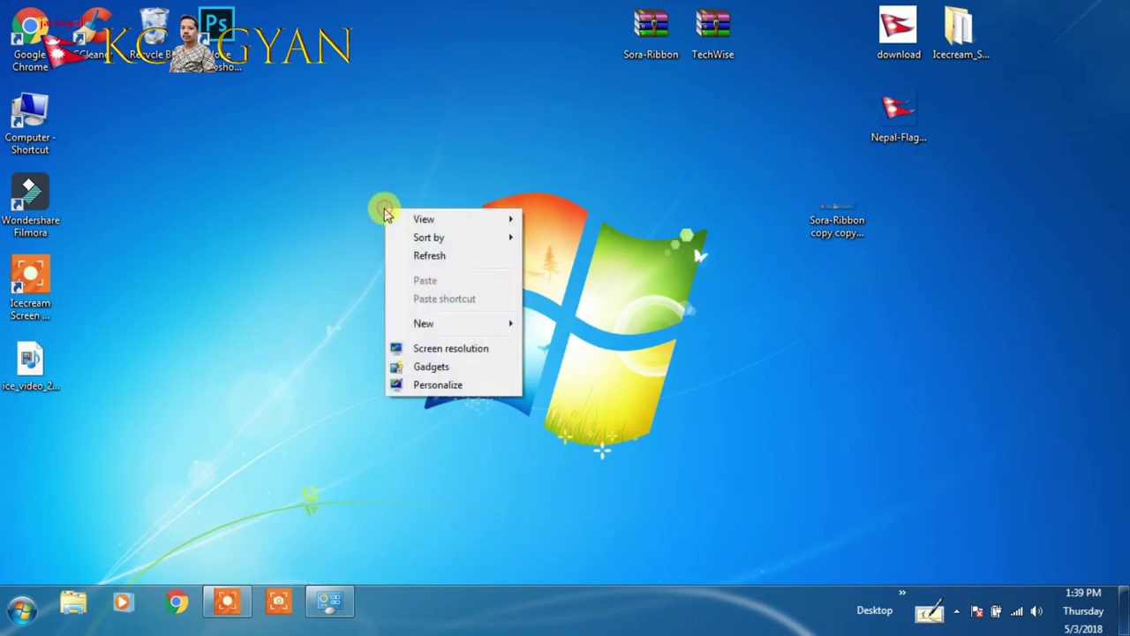
click(422, 255)
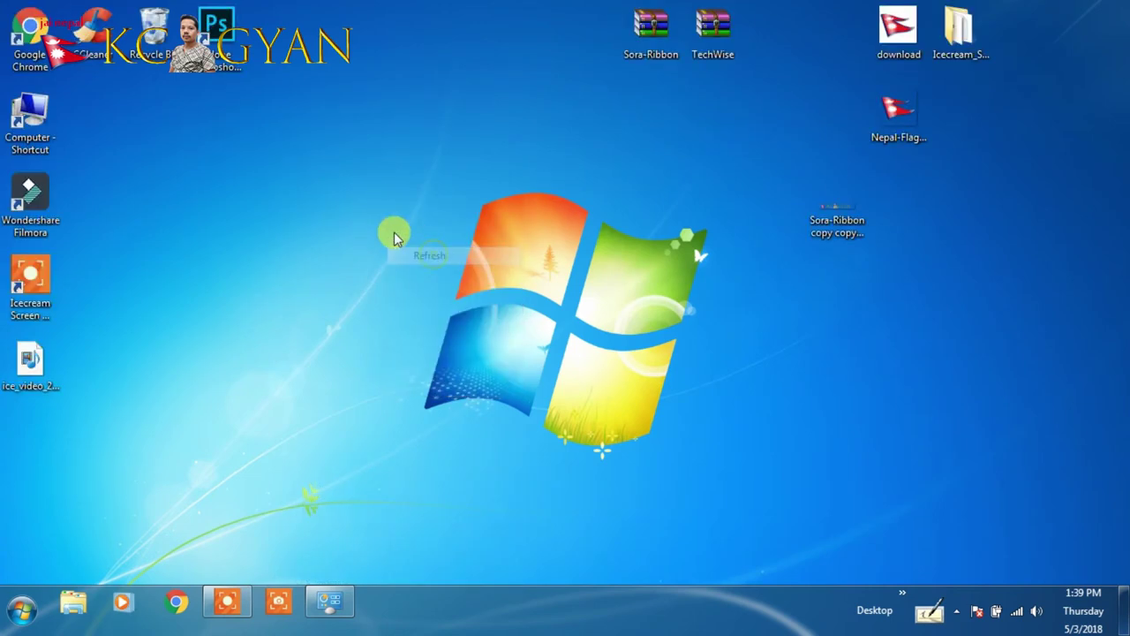
Step: Search the computer for "taskbar and", view the Taskbar and Start Menu properties, and close the dialog
click(22, 607)
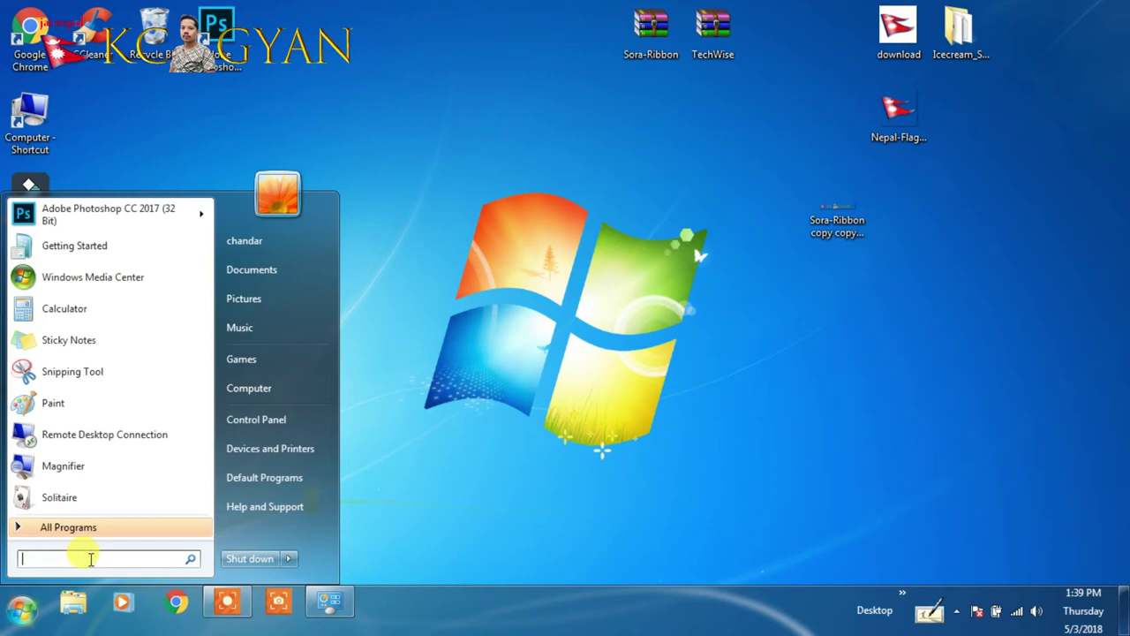
text(taskbar and)
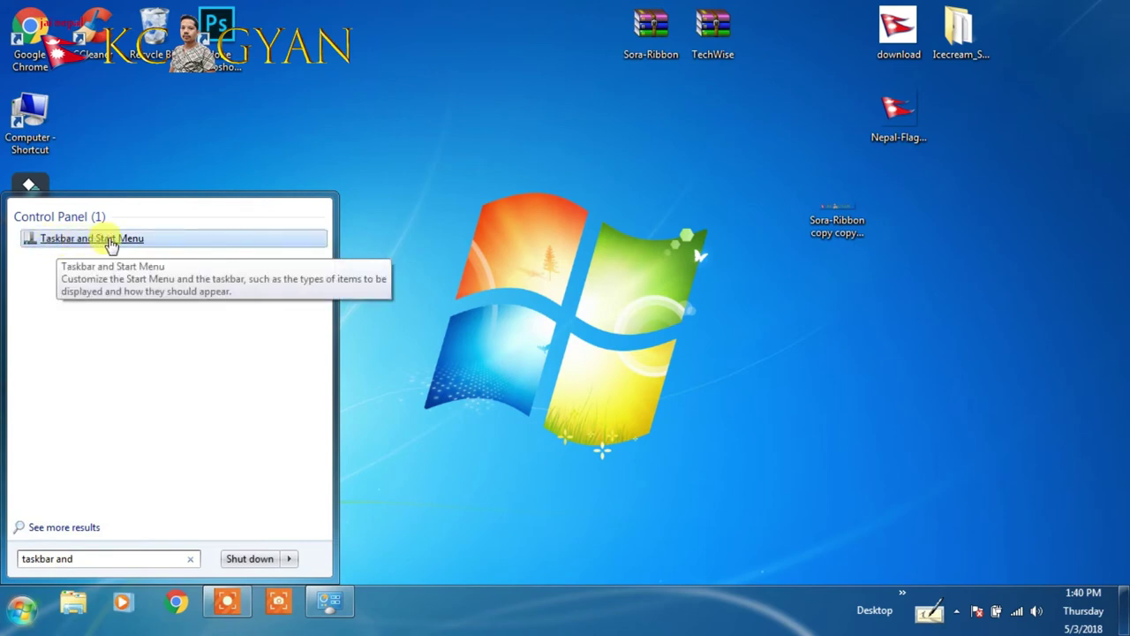
click(110, 244)
drag(196, 211, 539, 113)
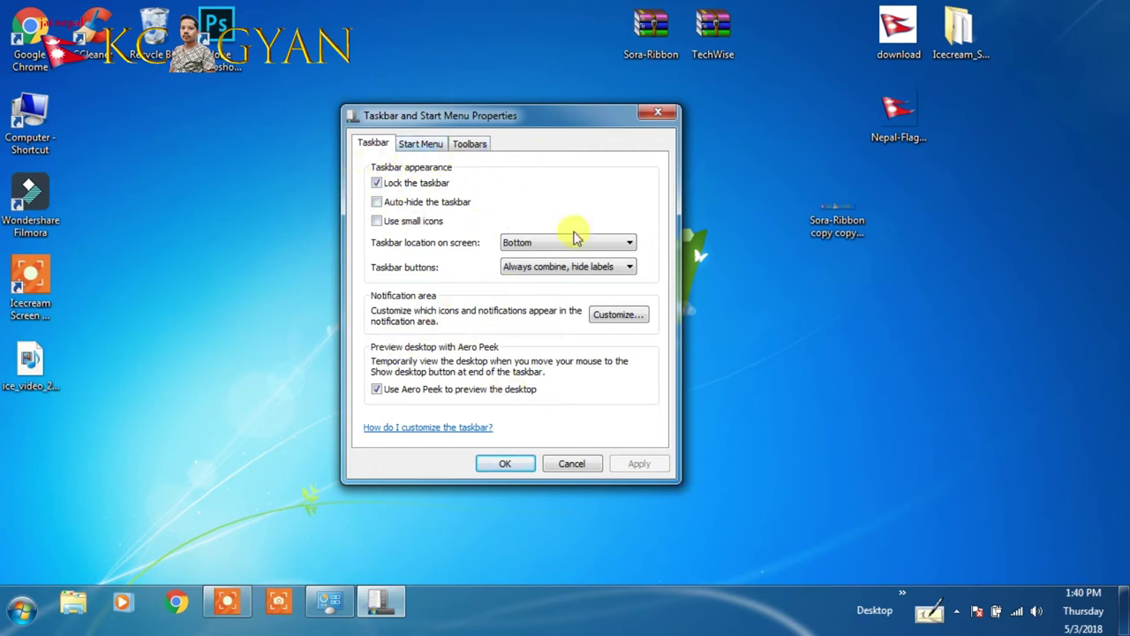
click(657, 112)
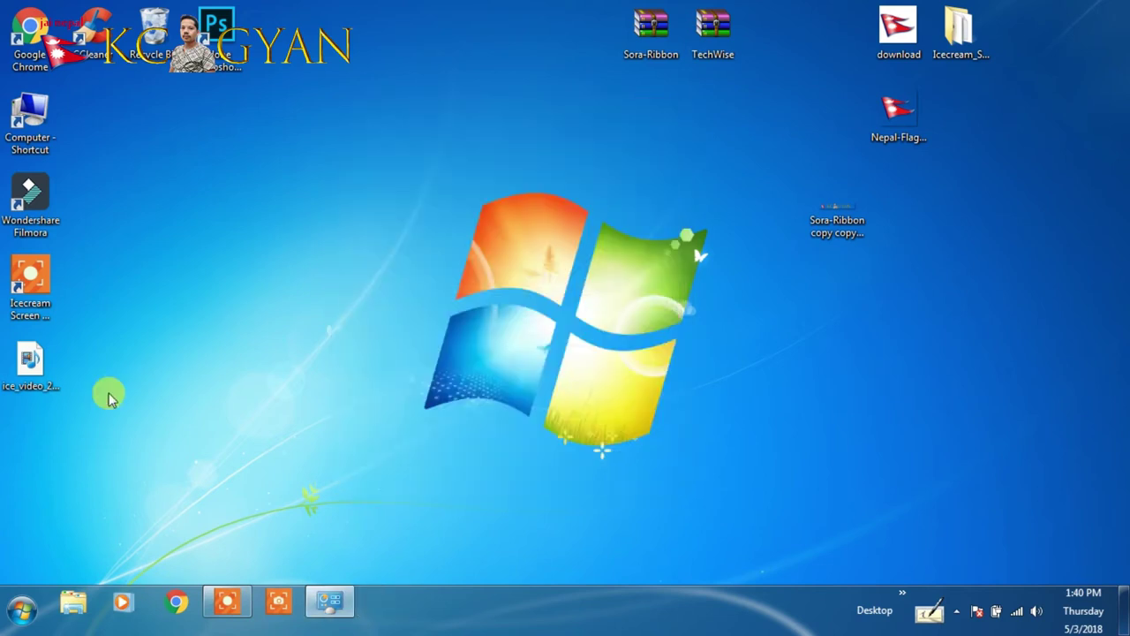
Step: Open the Taskbar and Start Menu properties from the Control Panel and move the dialog over the Control Panel window
click(19, 610)
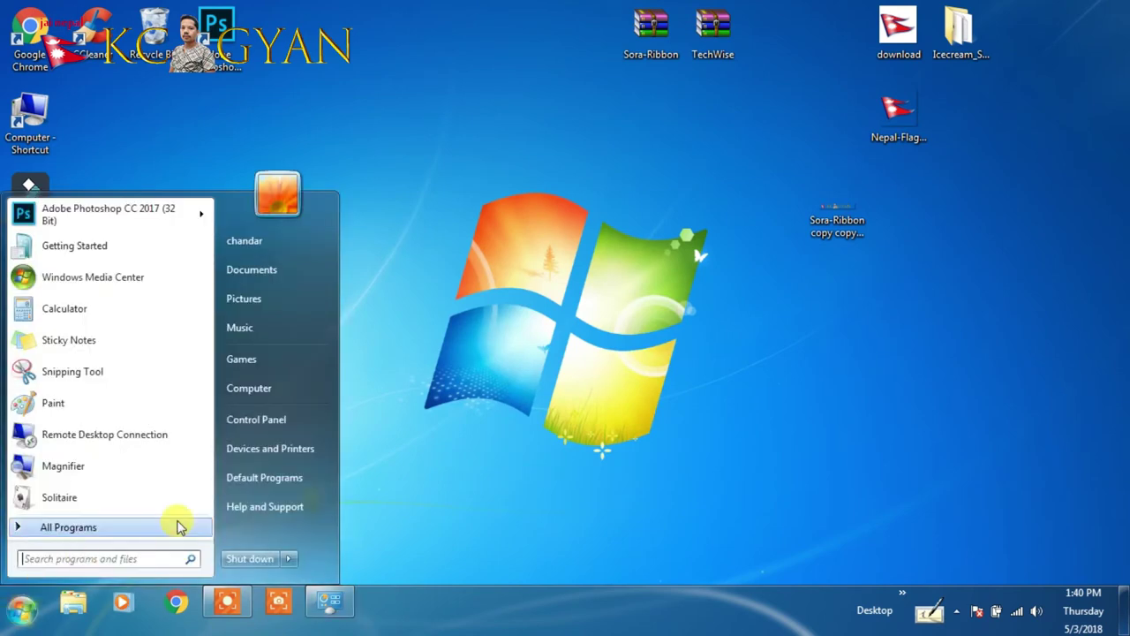
click(177, 527)
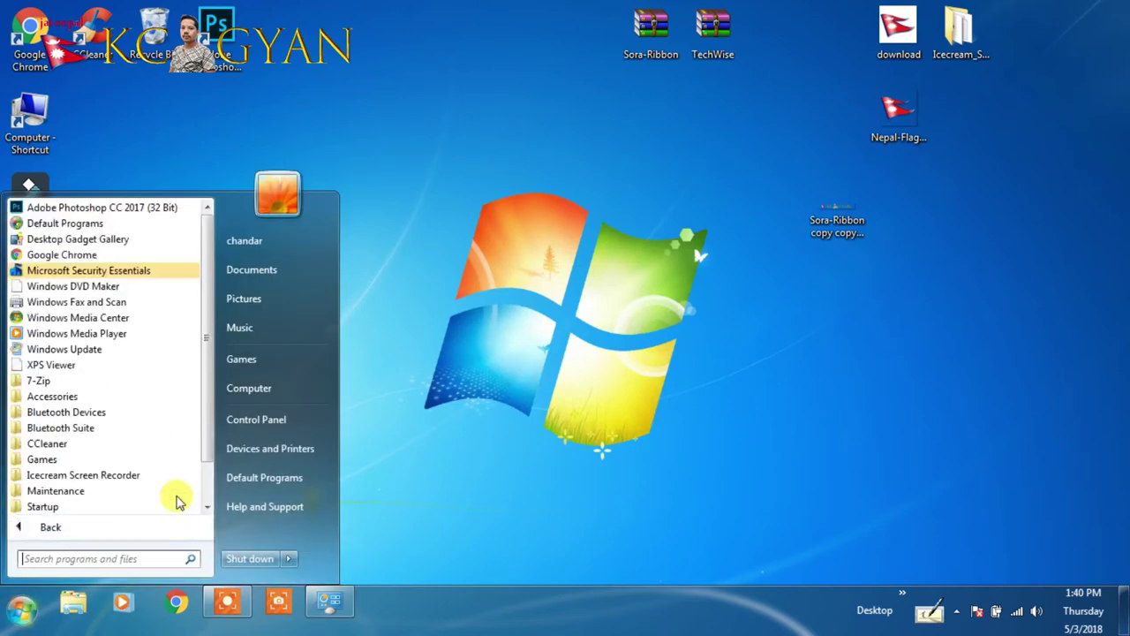
click(255, 420)
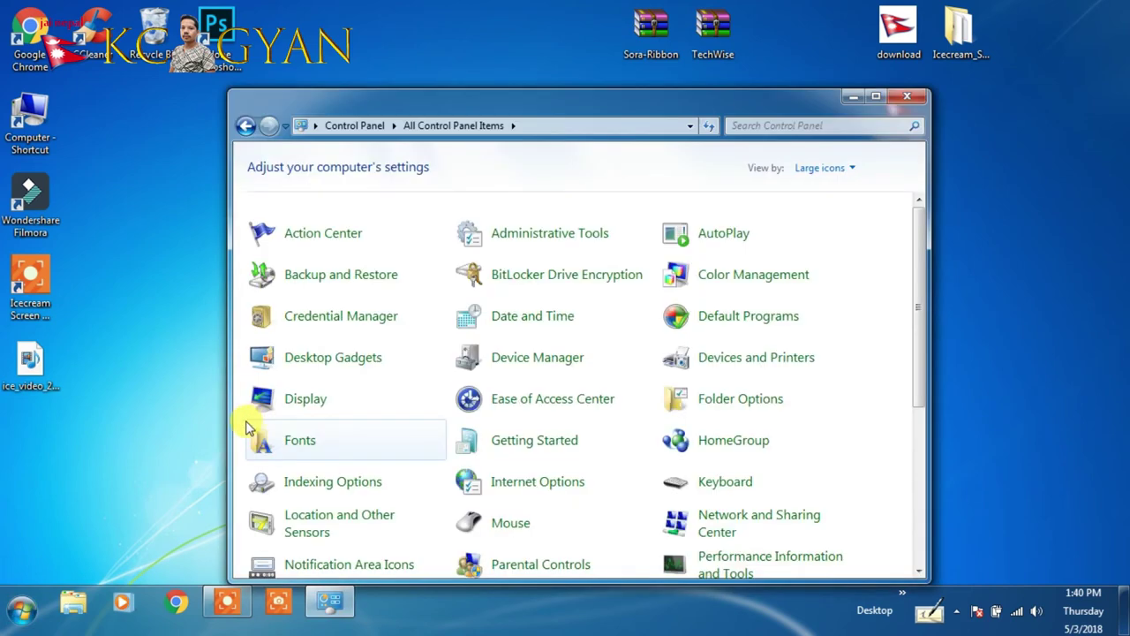
scroll(663, 330, down, 6)
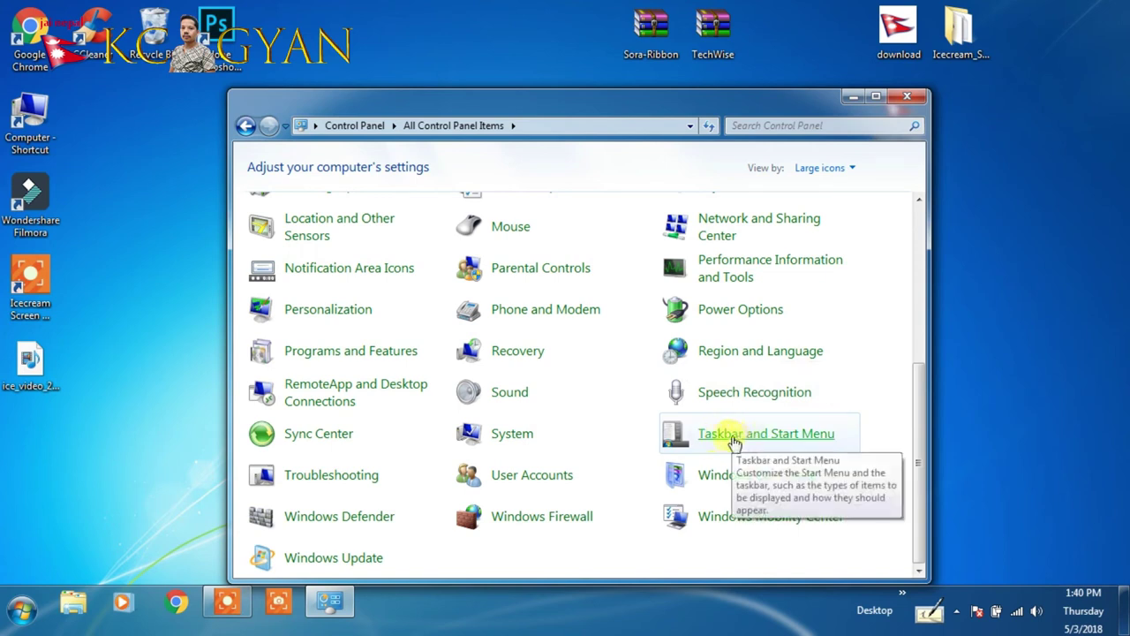
click(764, 437)
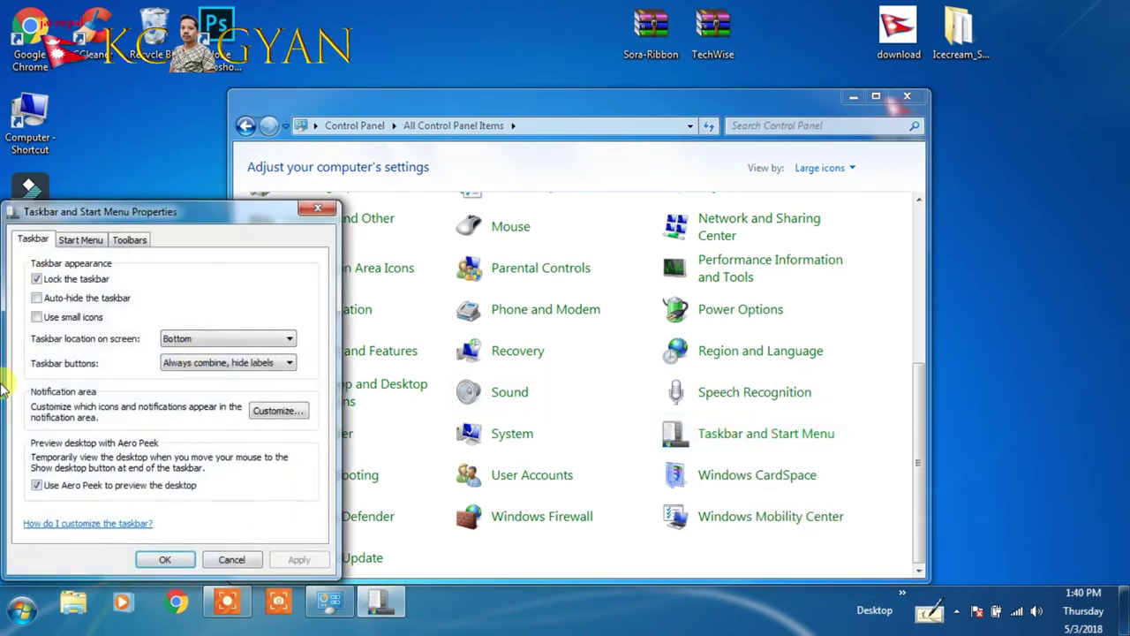
drag(227, 212, 491, 94)
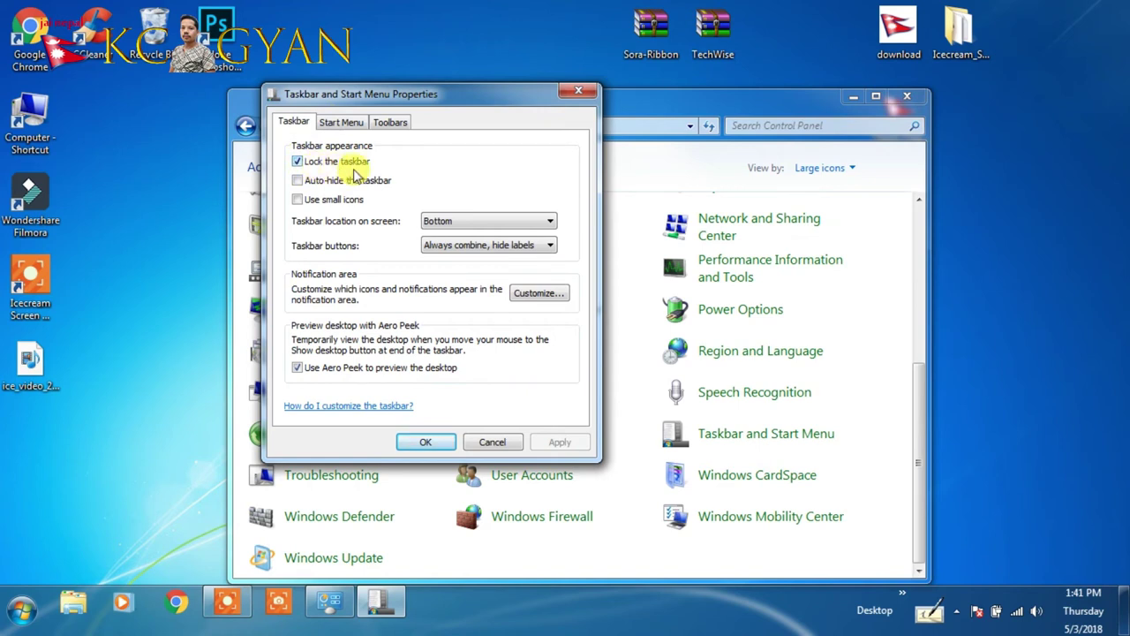
Step: Enable and apply auto-hide for the taskbar, then check the screen edge where it hides
click(297, 180)
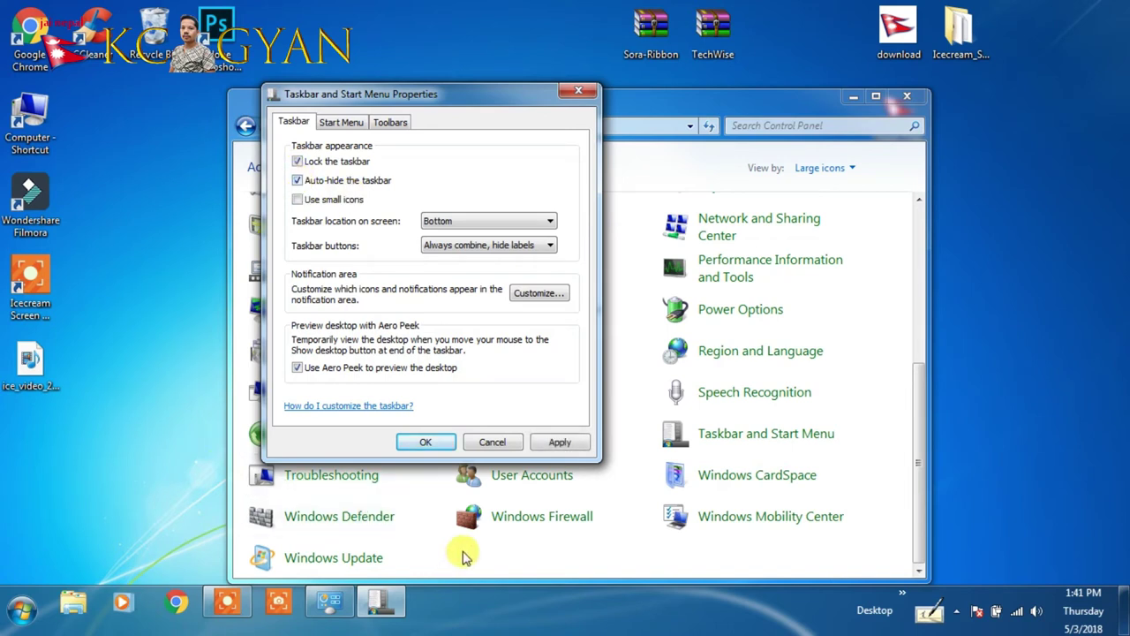
click(566, 445)
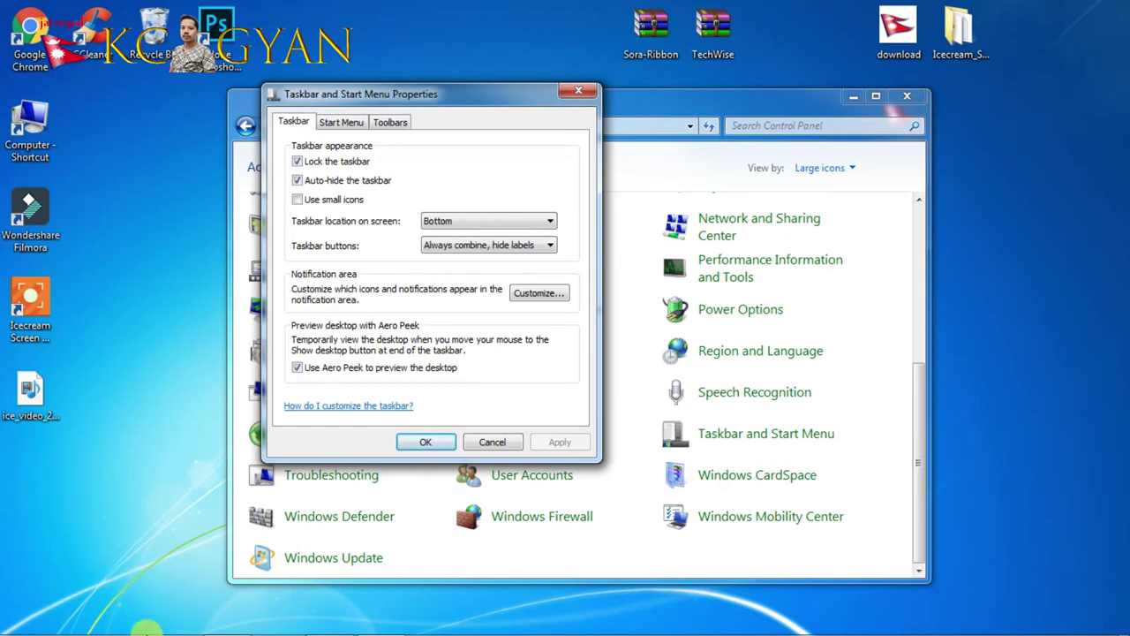
mouse_move(141, 632)
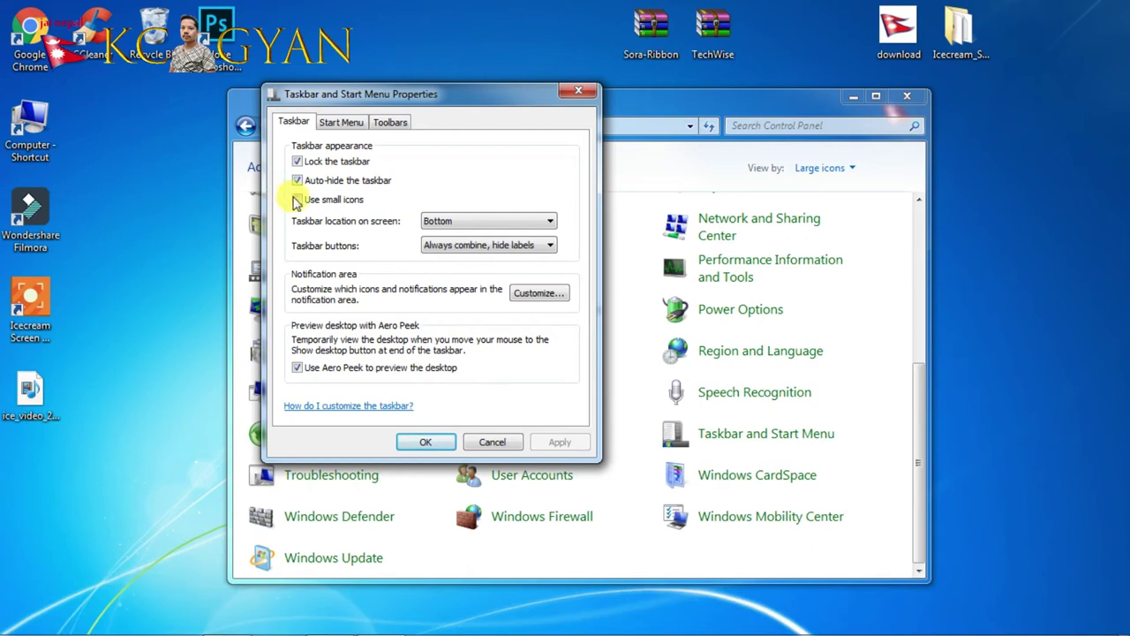
Step: Untick auto-hide for the taskbar and toggle Use small icons on and off again, keeping the taskbar locked
click(298, 200)
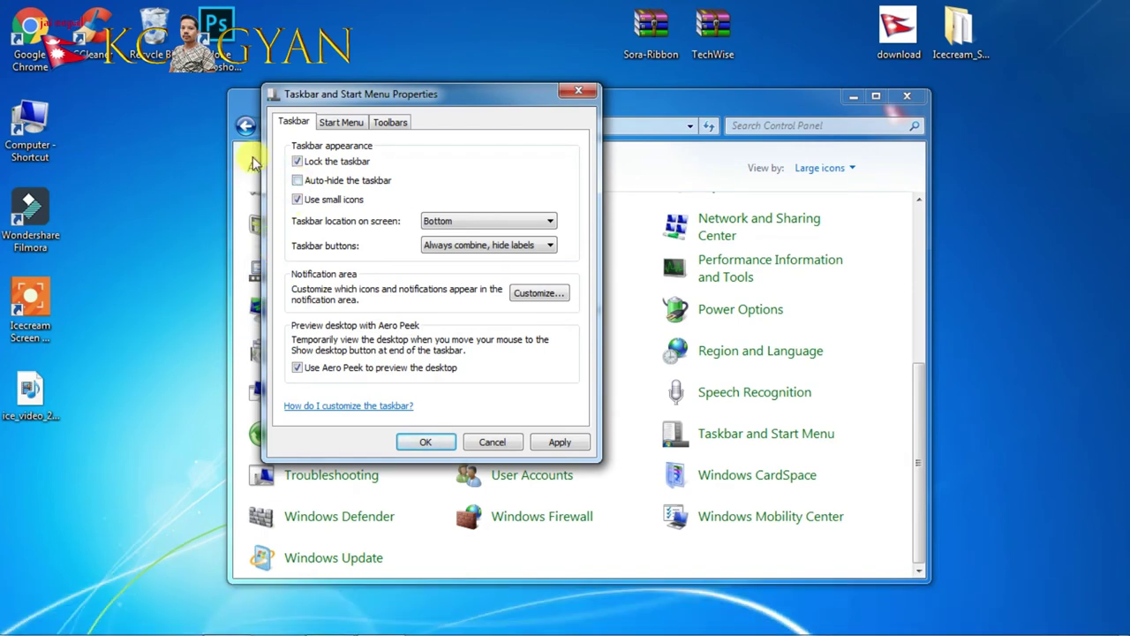
click(297, 162)
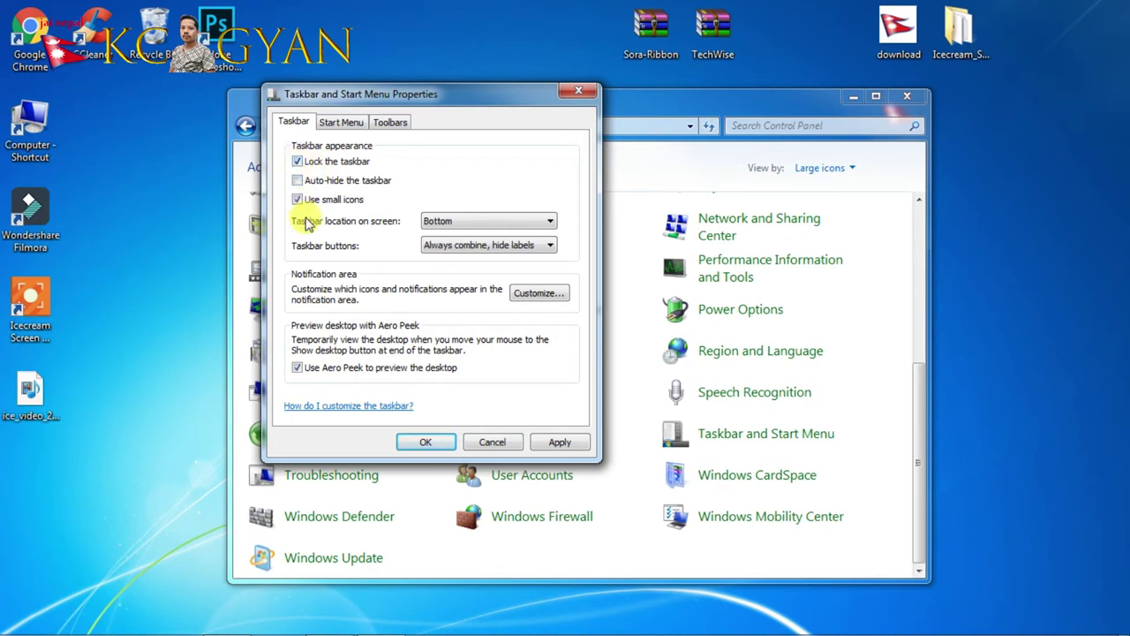
click(296, 200)
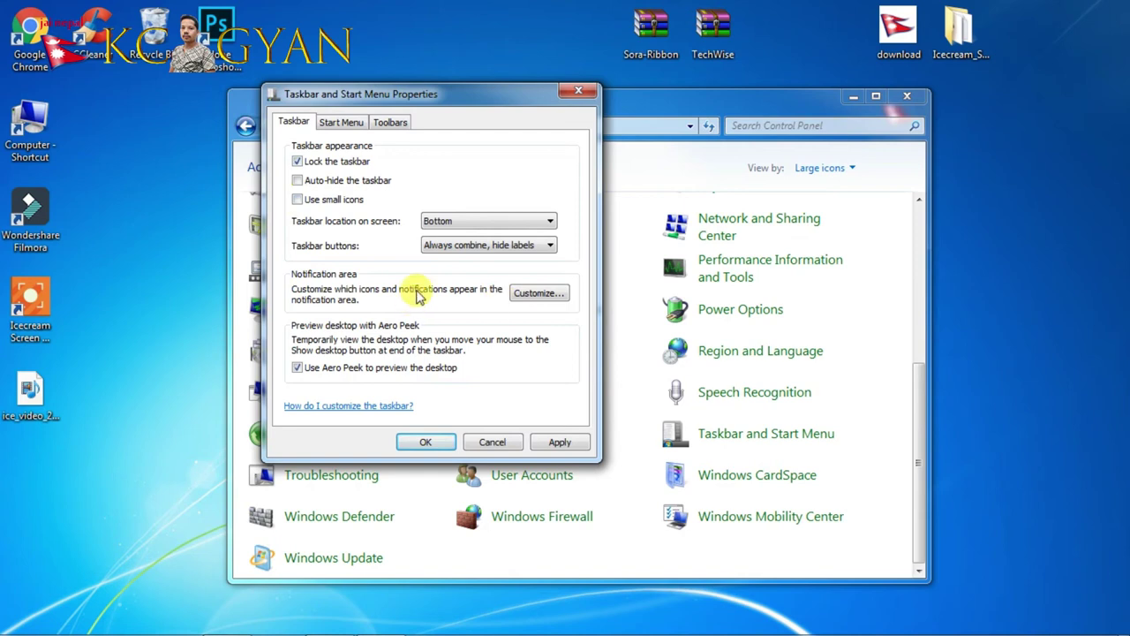
Step: Set the taskbar location on screen to Right, trying the Bottom option first
click(525, 223)
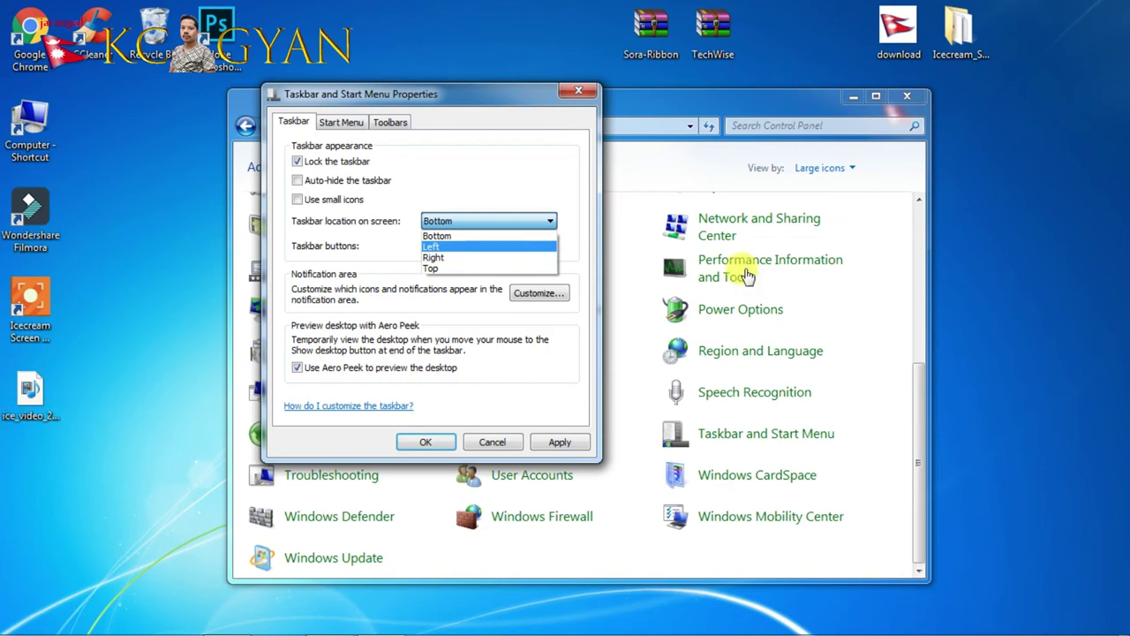
click(450, 237)
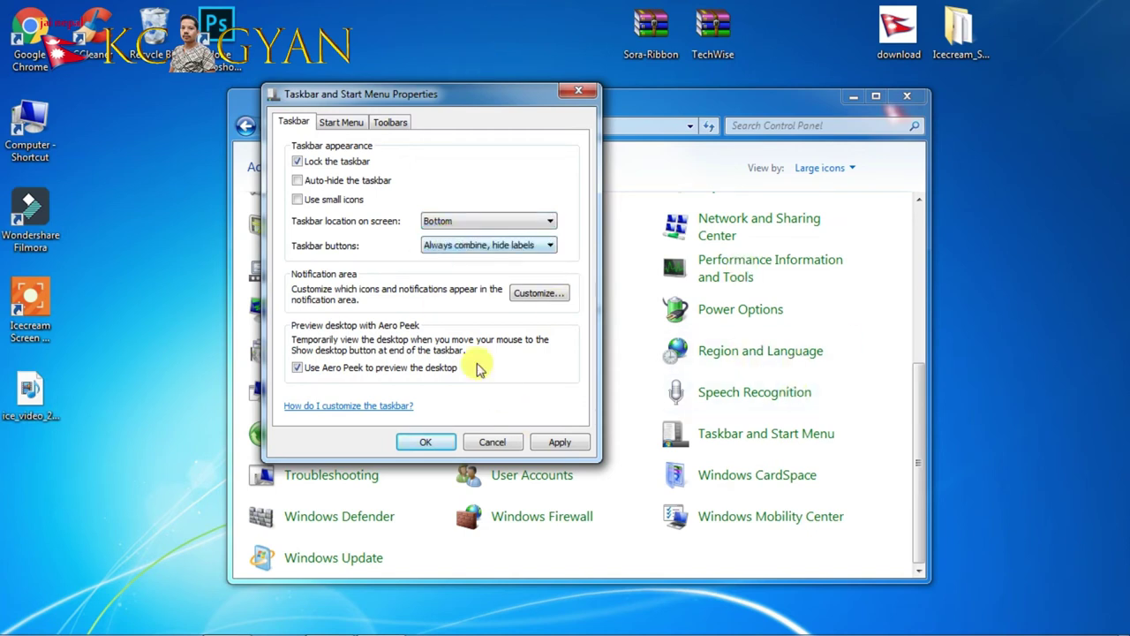
click(500, 221)
click(451, 255)
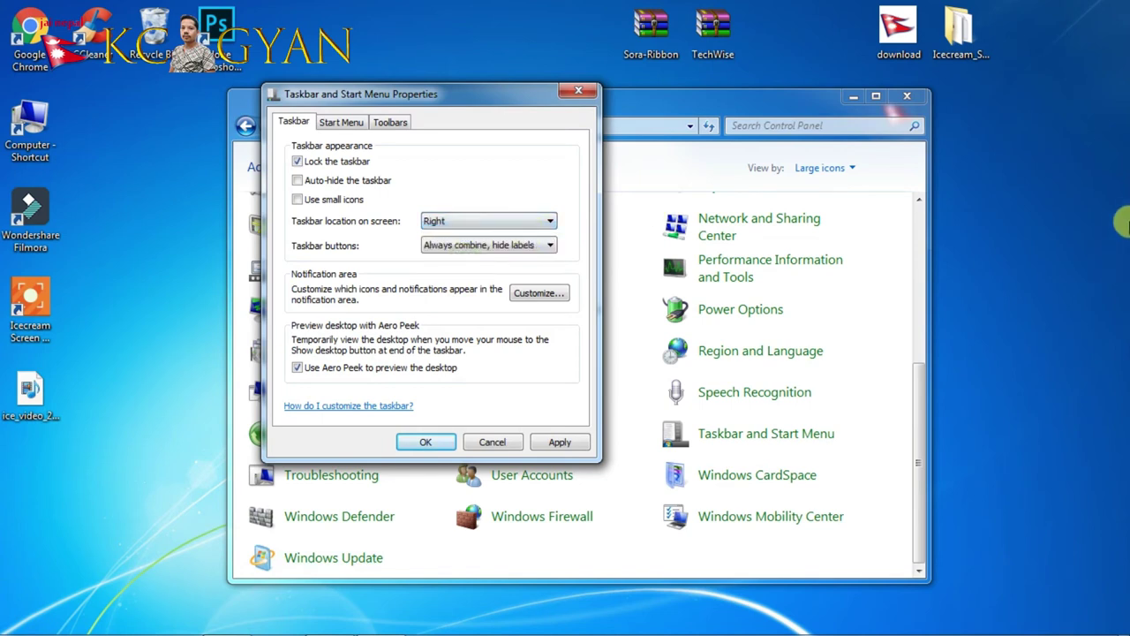
Step: Apply the Right taskbar location, inspect the moved taskbar, and change the location to Left and apply it
click(556, 441)
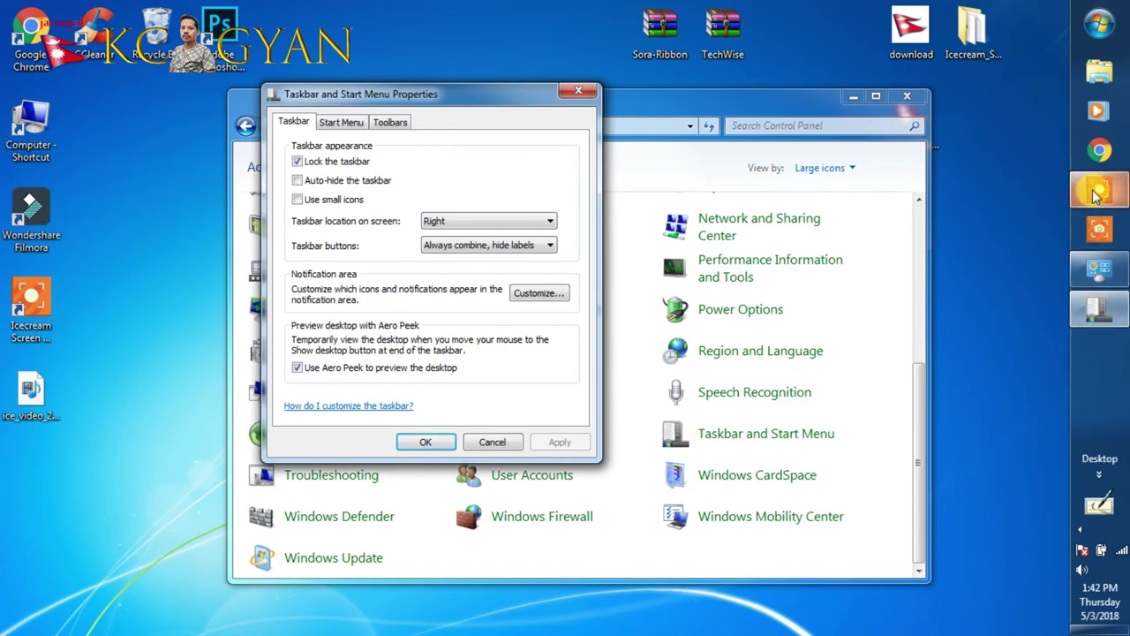
mouse_move(1096, 196)
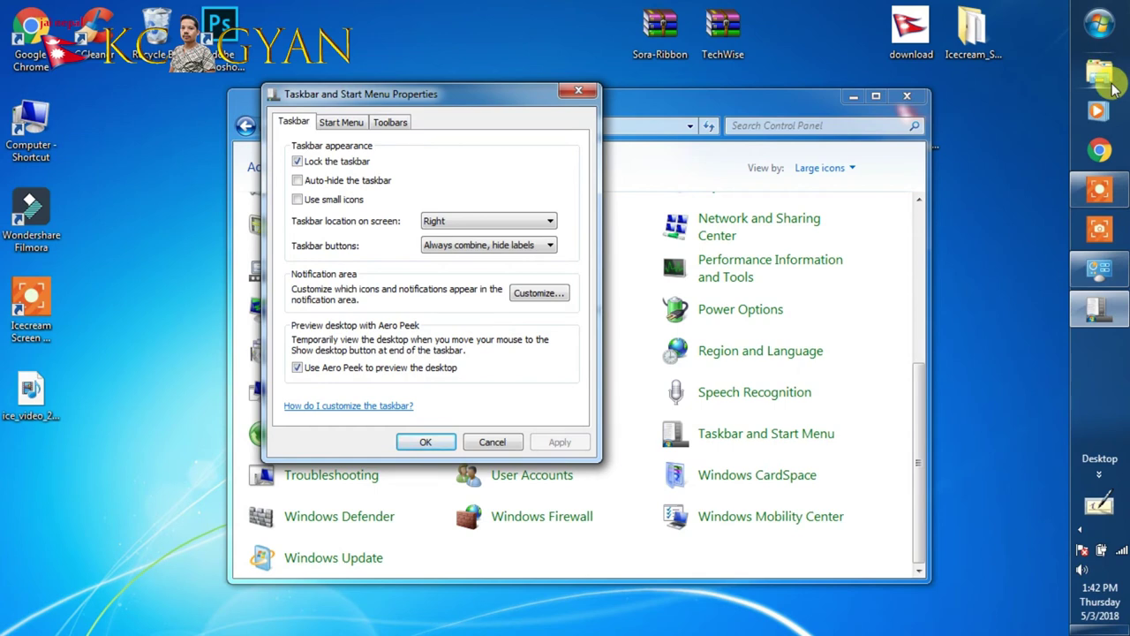
mouse_move(1100, 307)
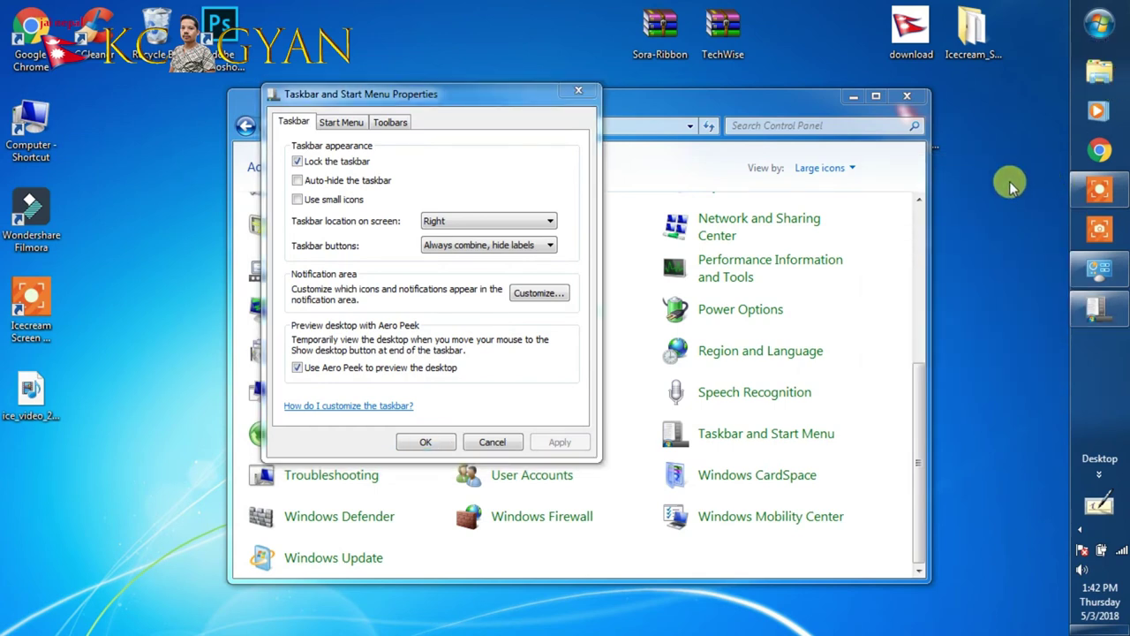
click(514, 224)
click(430, 247)
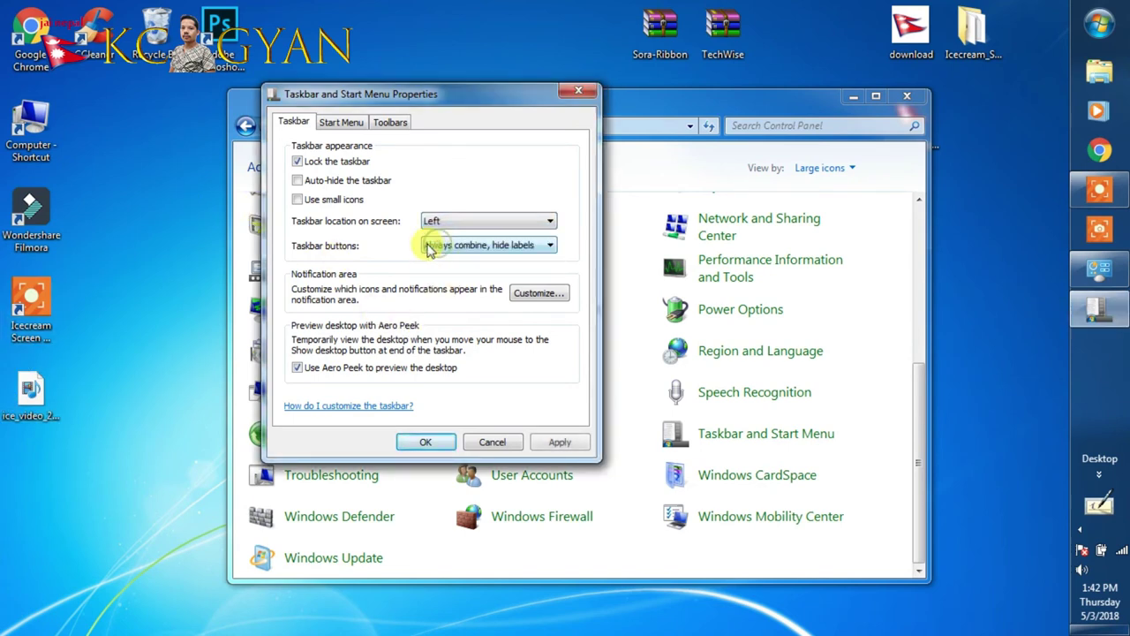
click(561, 443)
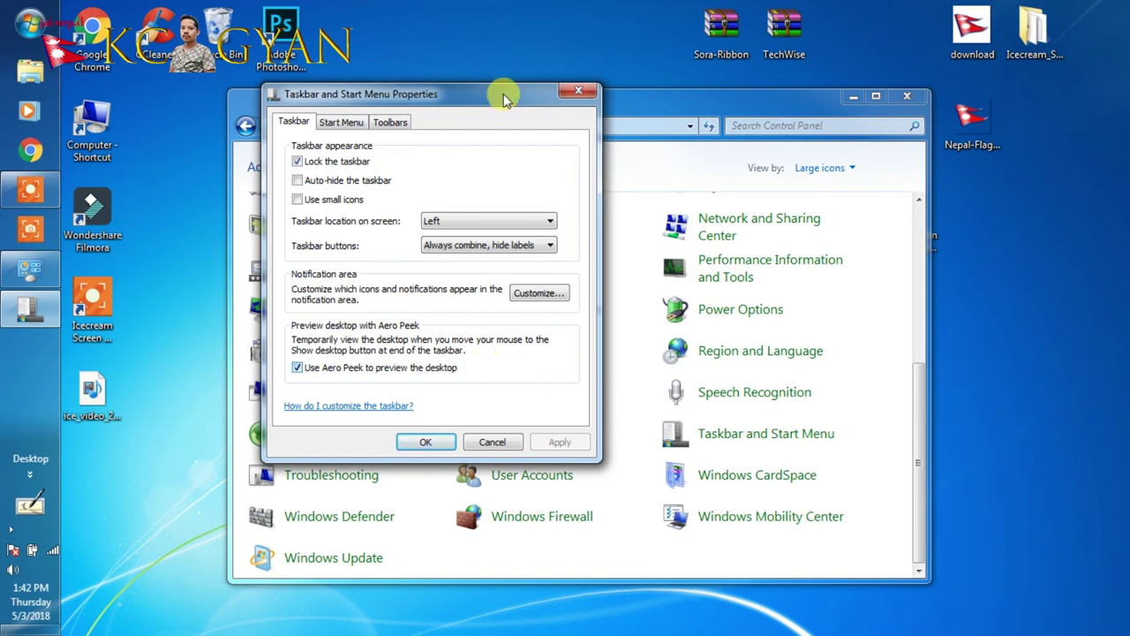
Step: Set the taskbar location on screen to Top and apply it
click(548, 223)
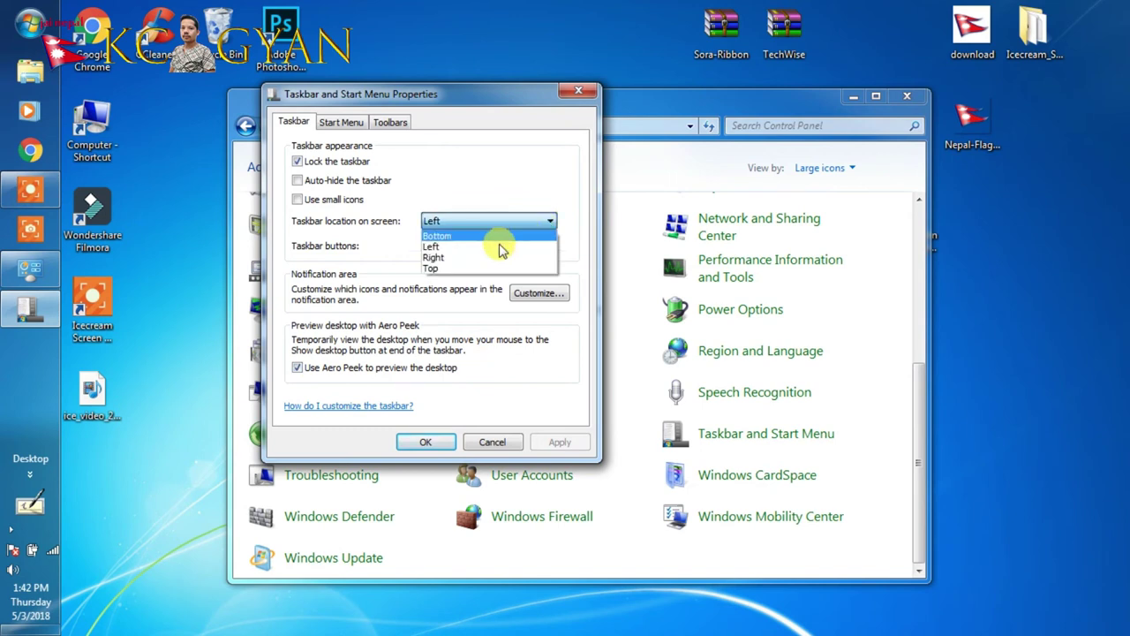
click(463, 270)
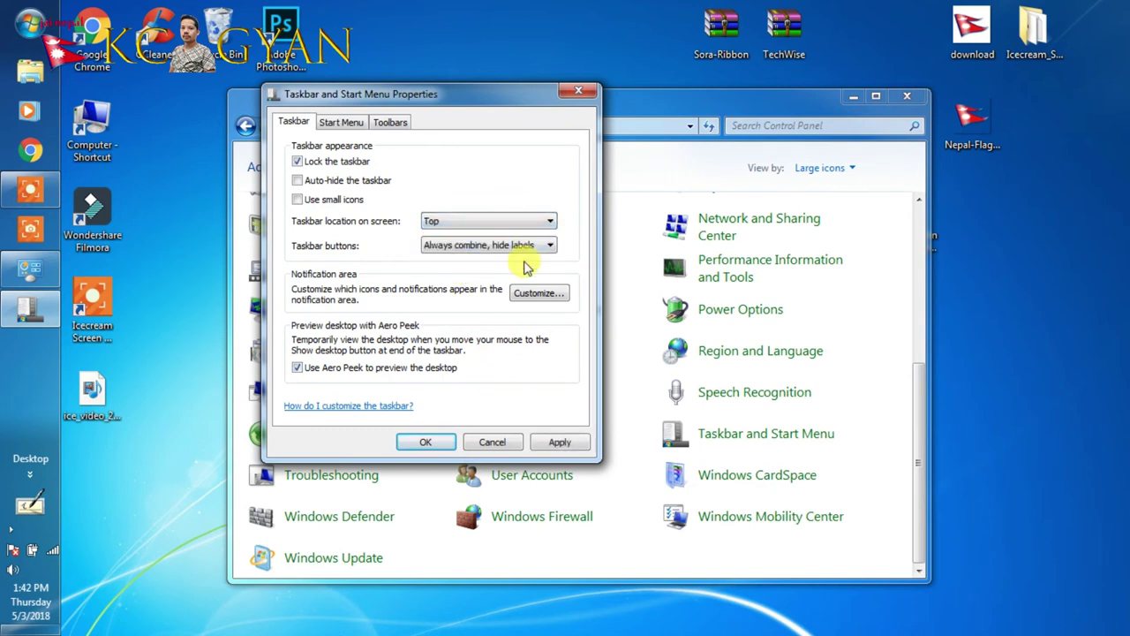
click(560, 442)
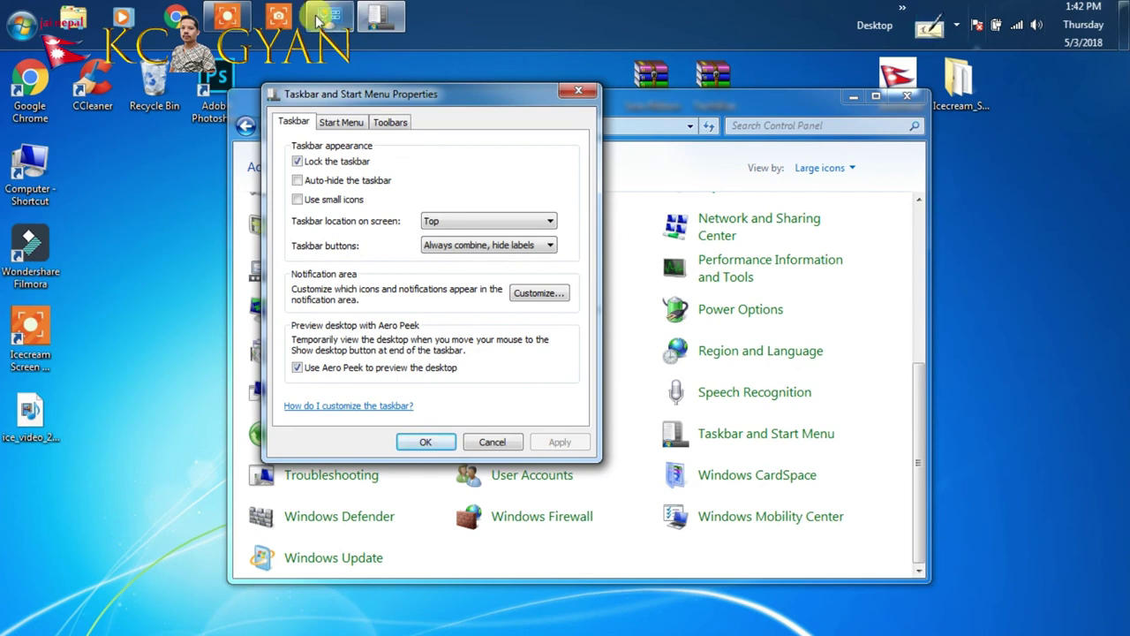
click(480, 26)
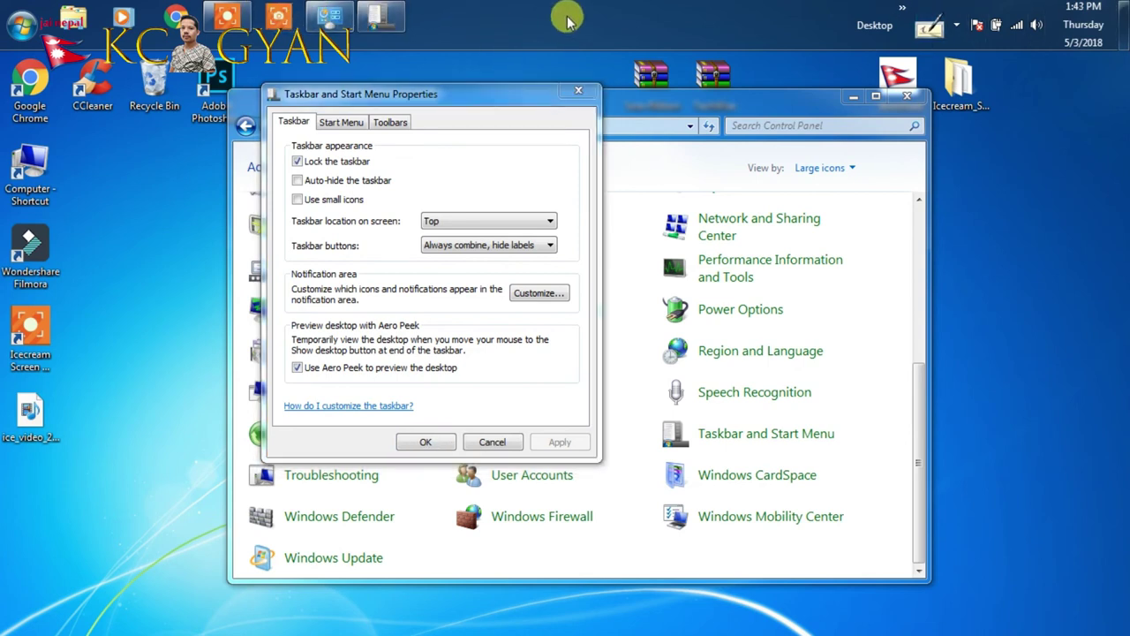
Step: Set the taskbar location on screen to Bottom and apply it, keeping the taskbar buttons on Always combine, hide labels
click(480, 223)
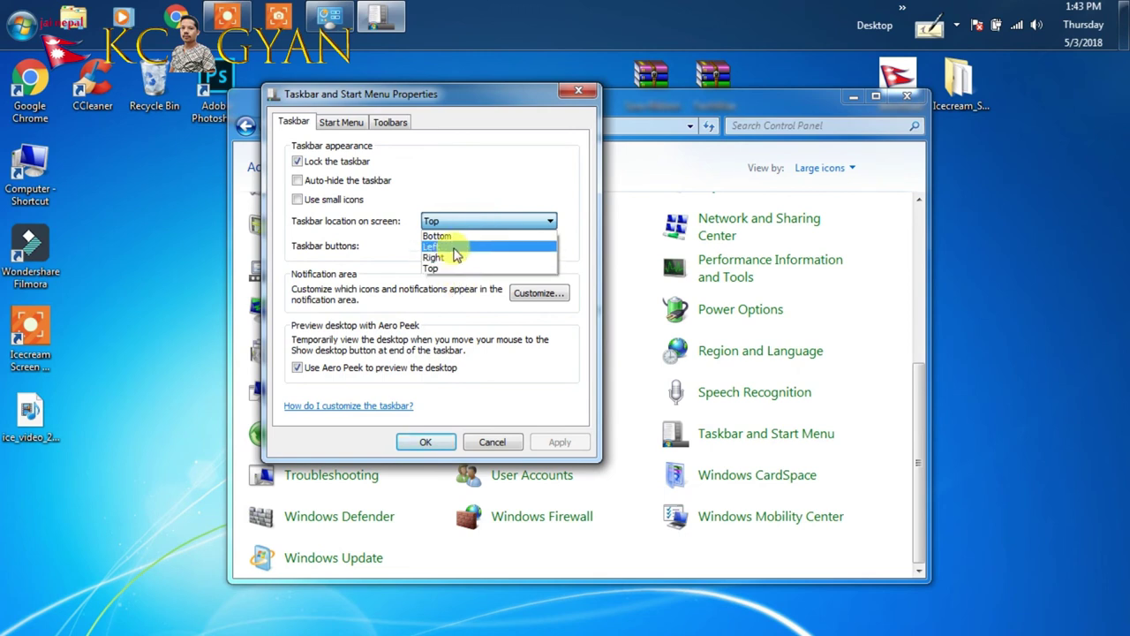
click(465, 235)
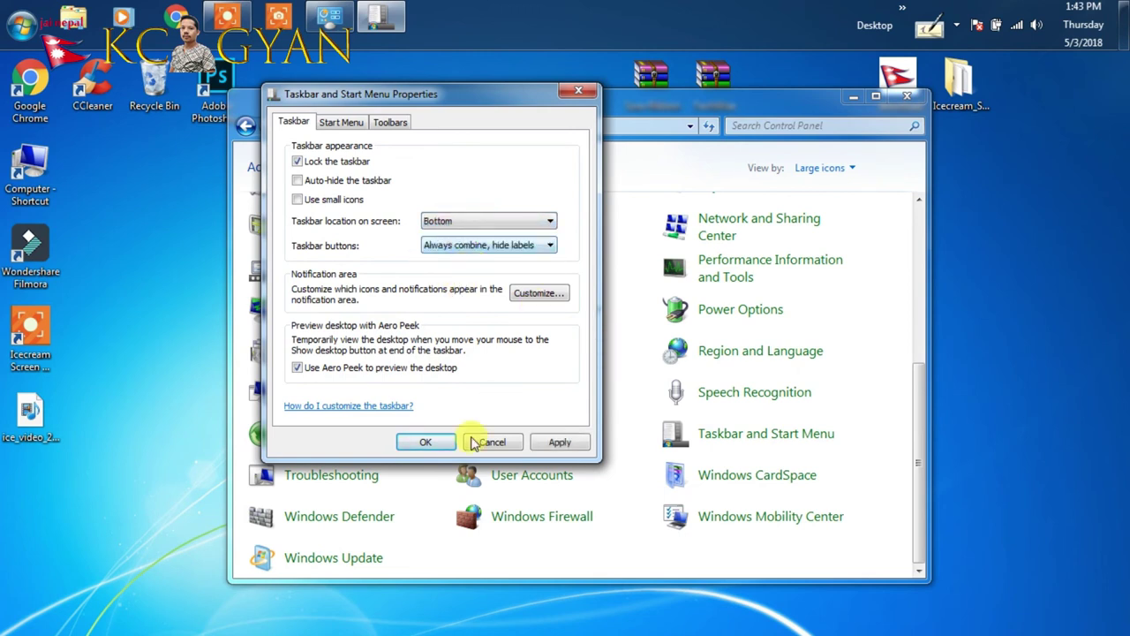
click(552, 443)
click(298, 161)
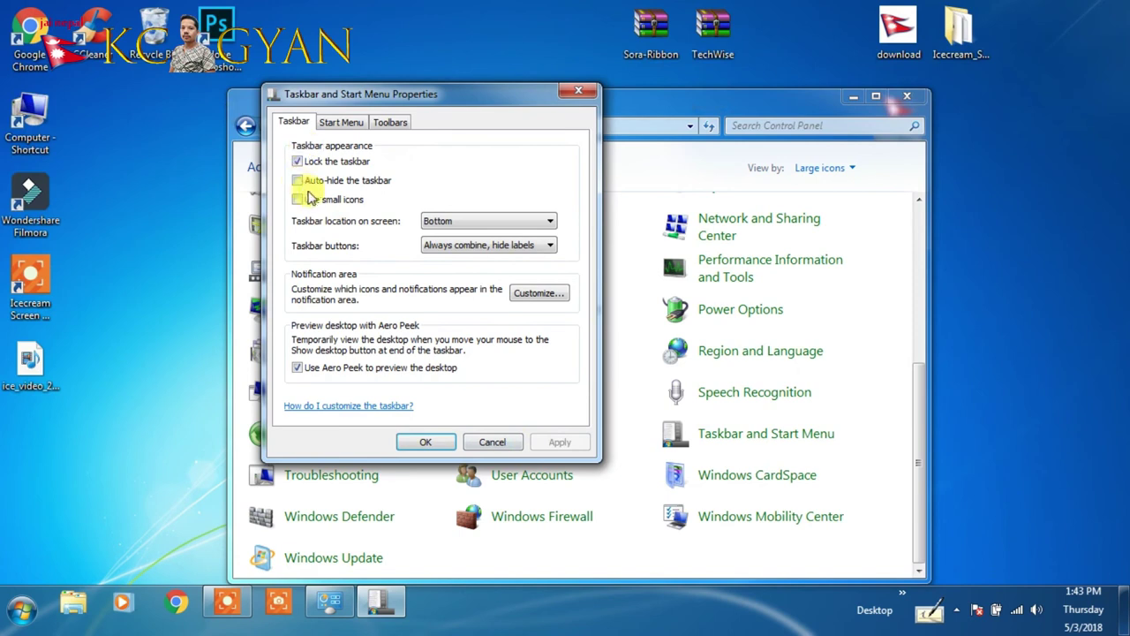
click(541, 245)
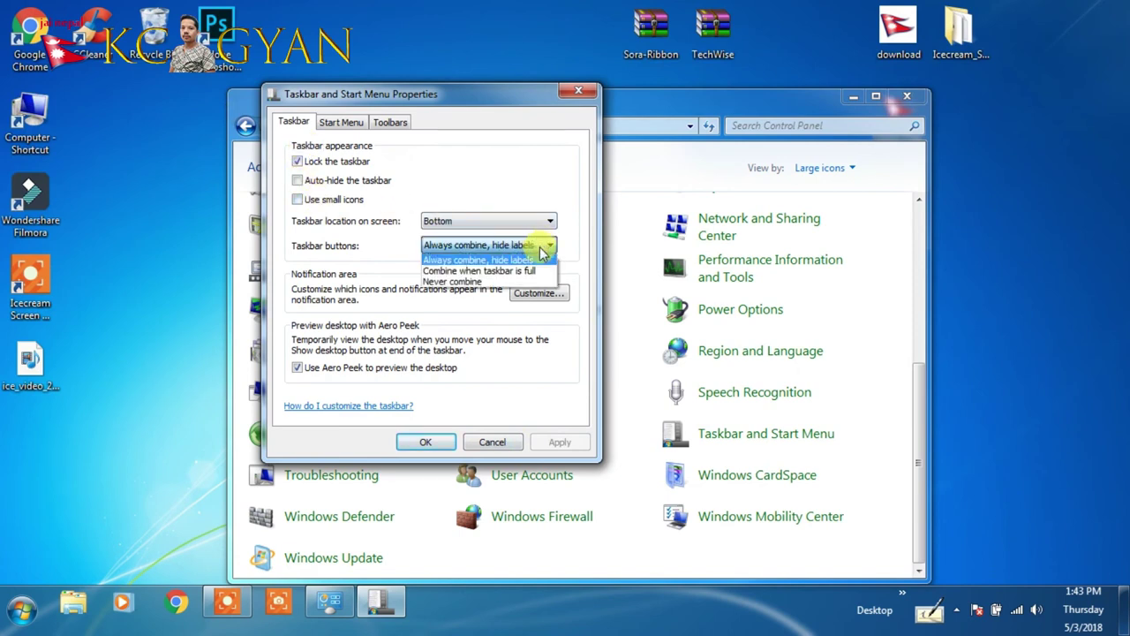
click(544, 258)
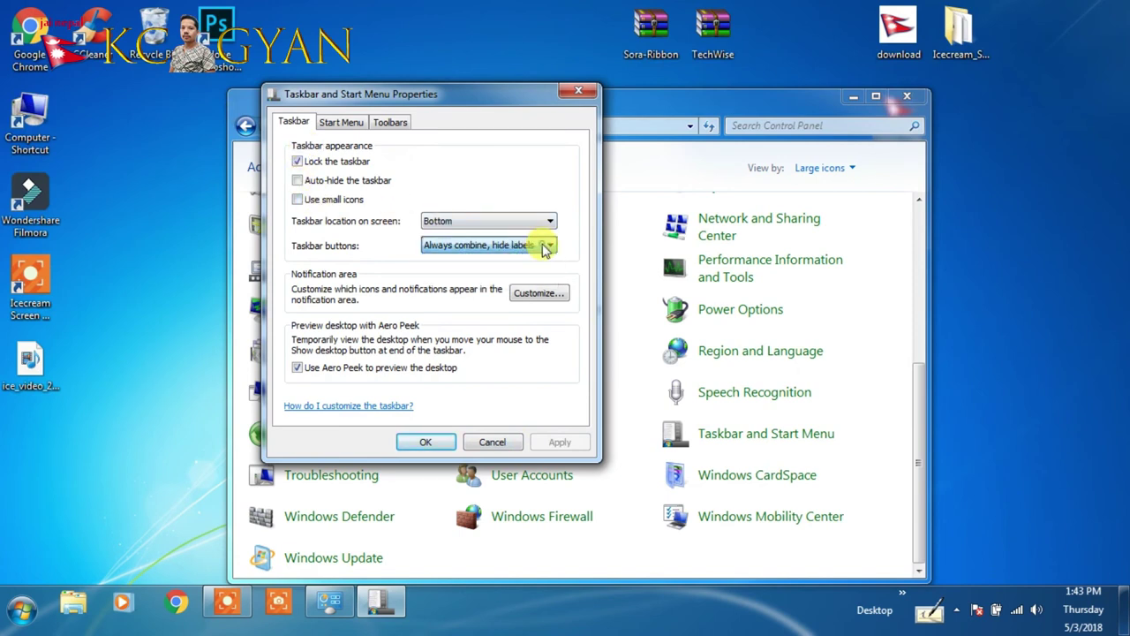
Step: Open the notification area icon settings, toggle Always show all icons and notifications on and off, and check the hidden icons
click(535, 293)
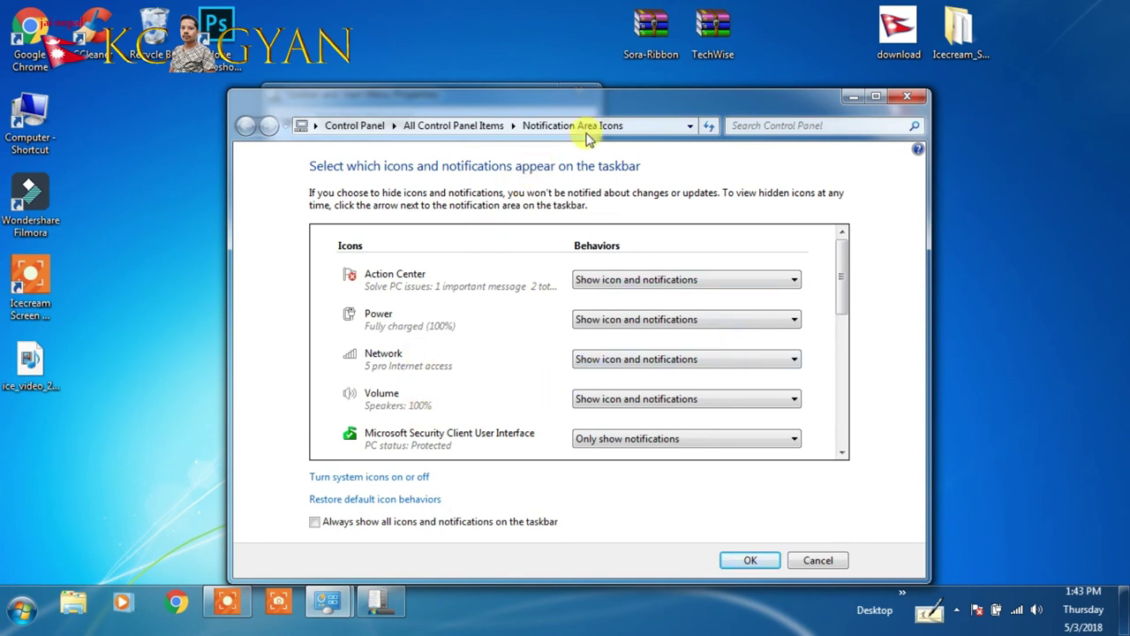
drag(635, 99, 791, 24)
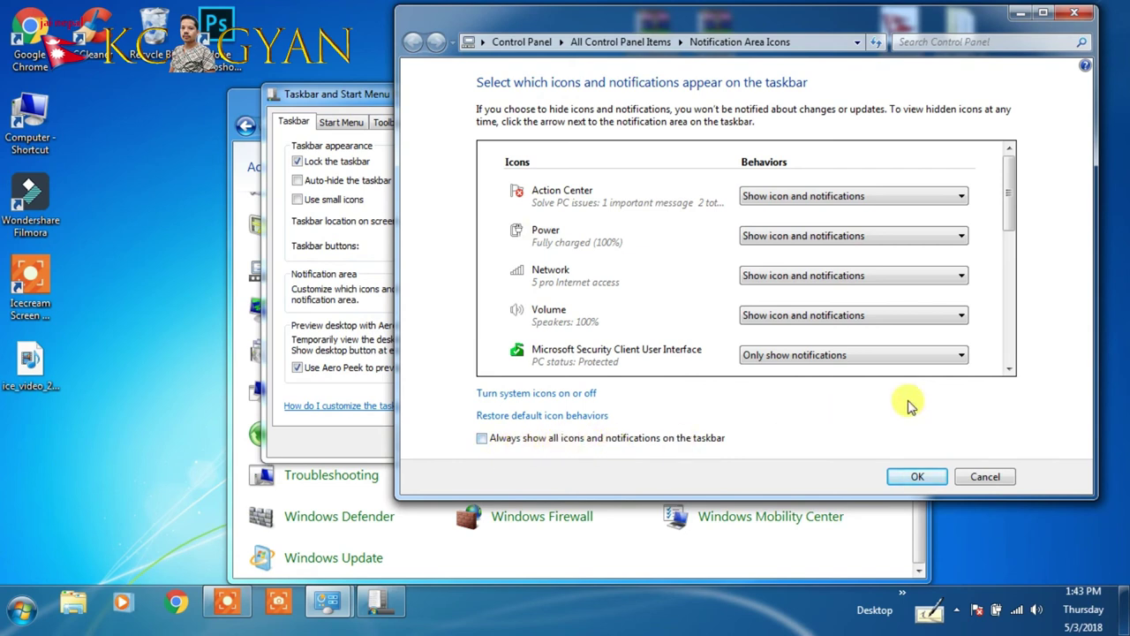
click(482, 438)
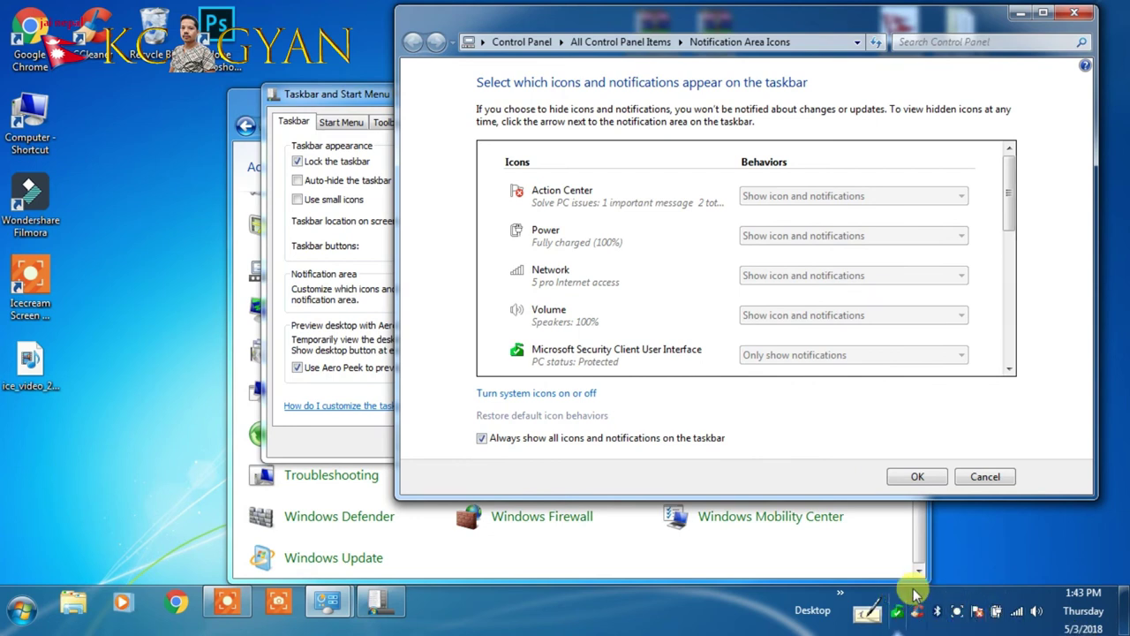
click(481, 438)
click(957, 610)
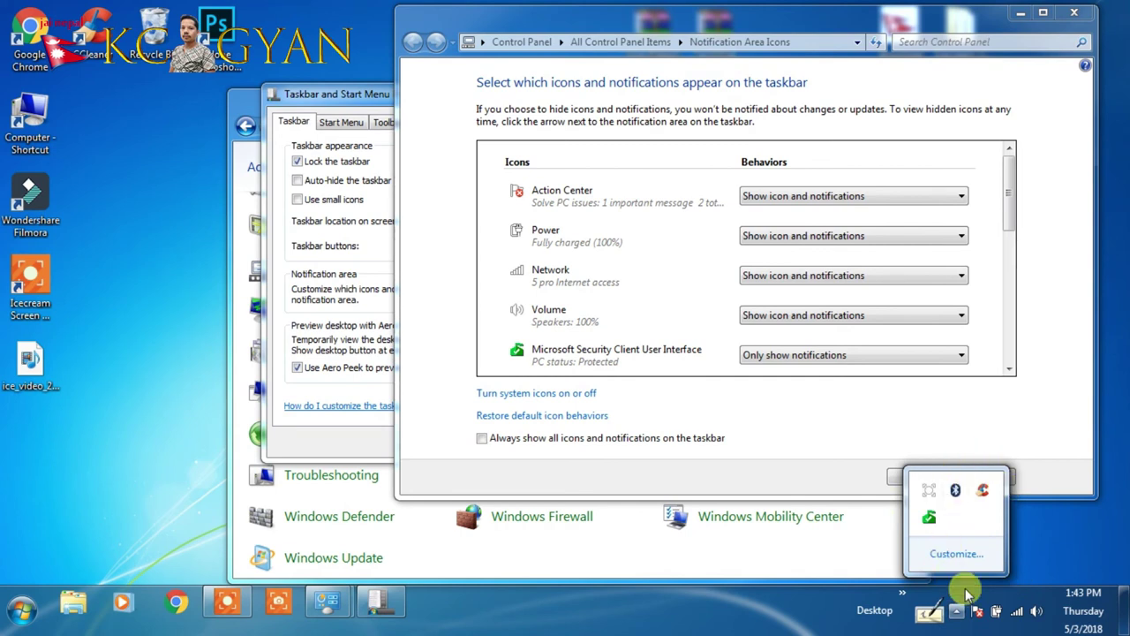
click(959, 613)
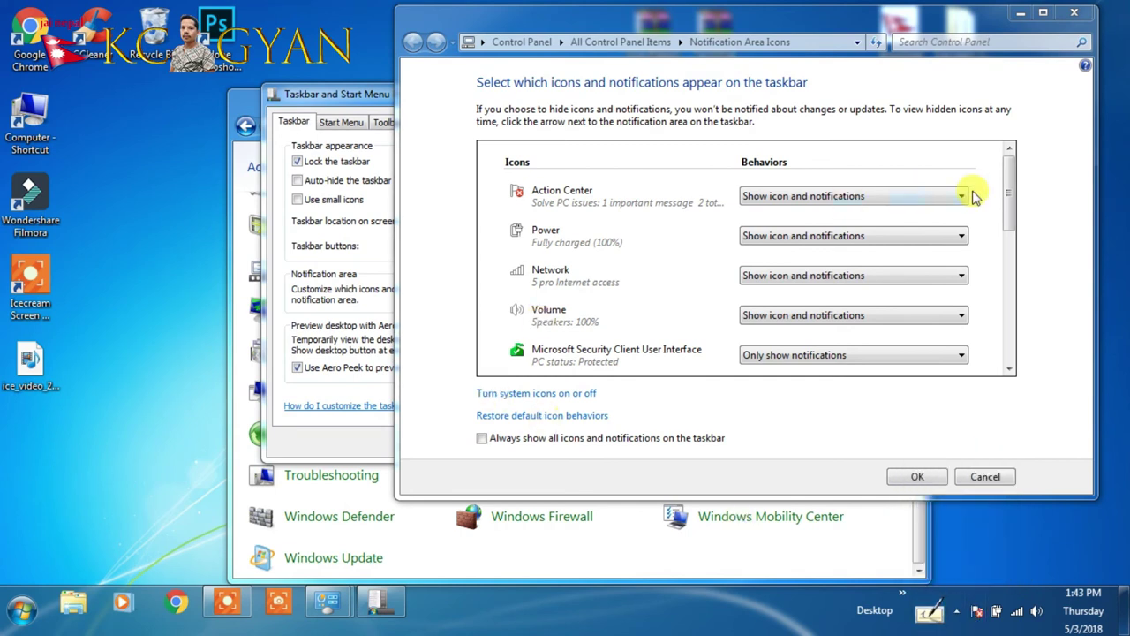
Step: Look at the behavior options for the Action Center icon and close the notification area icon settings
click(909, 196)
click(911, 198)
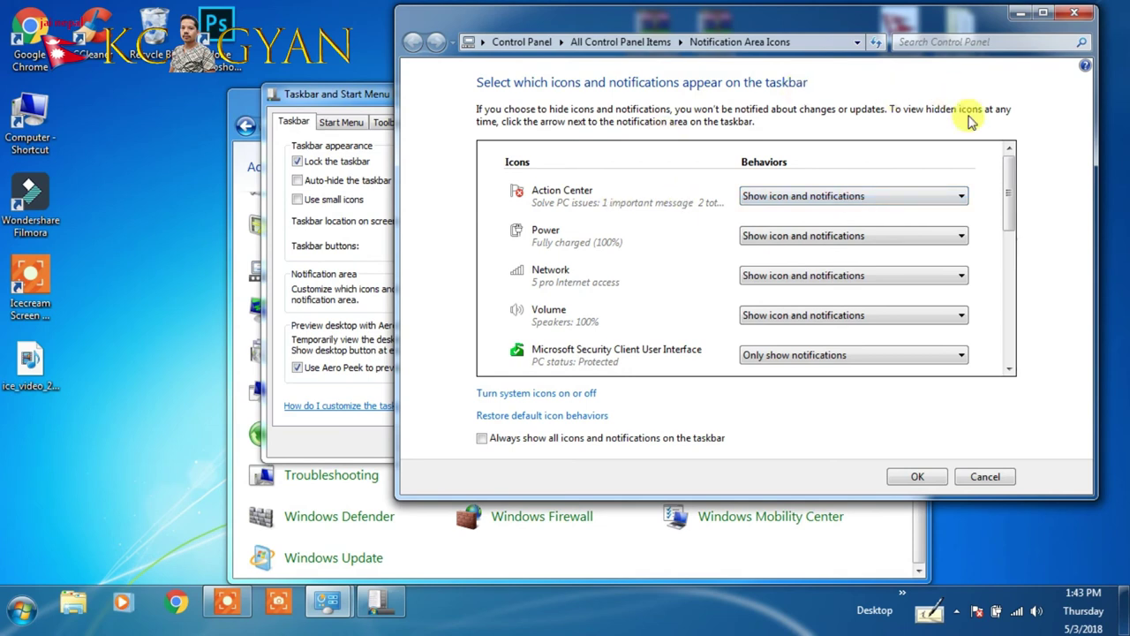
click(1069, 18)
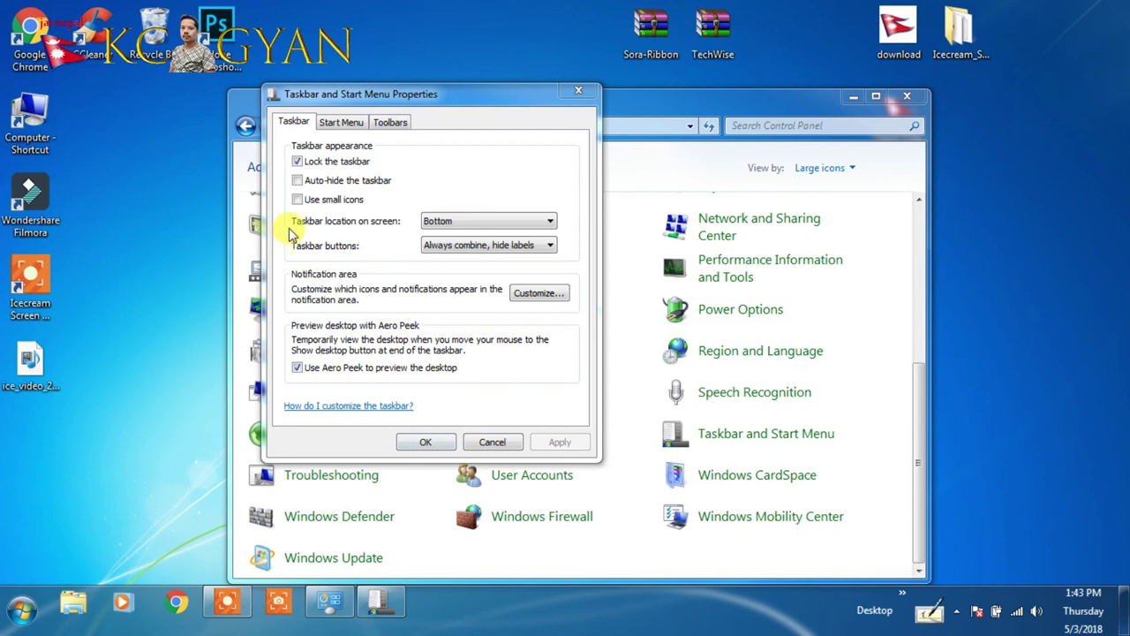
Step: Remove the Tablet PC Input Panel toolbar from the taskbar while keeping Desktop, apply, close the properties and reposition the Control Panel window
click(338, 127)
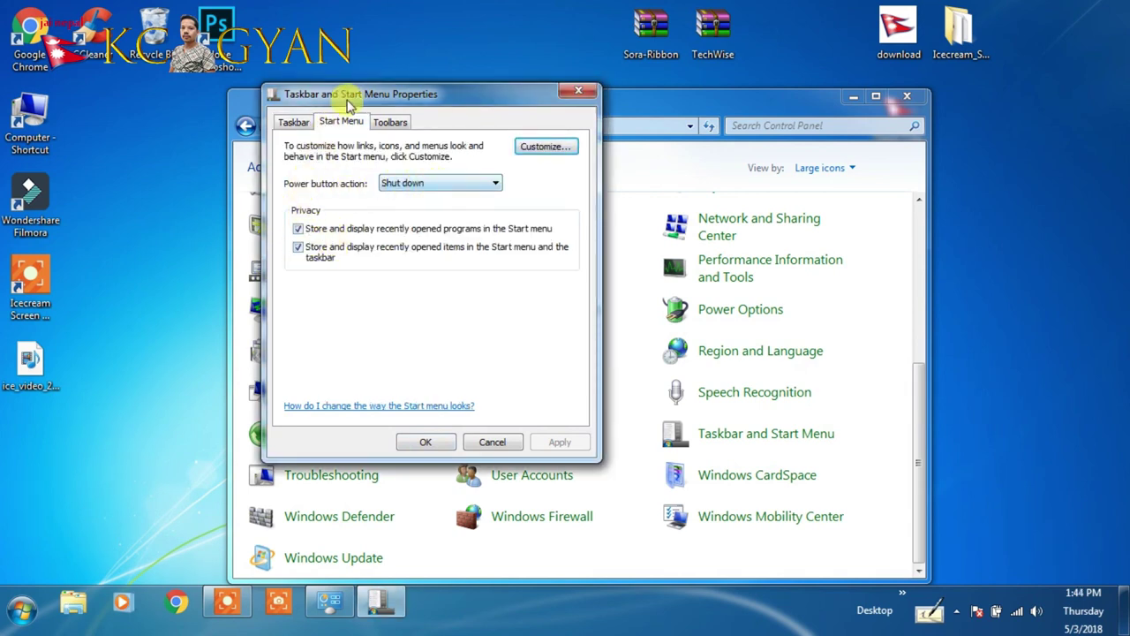
click(394, 123)
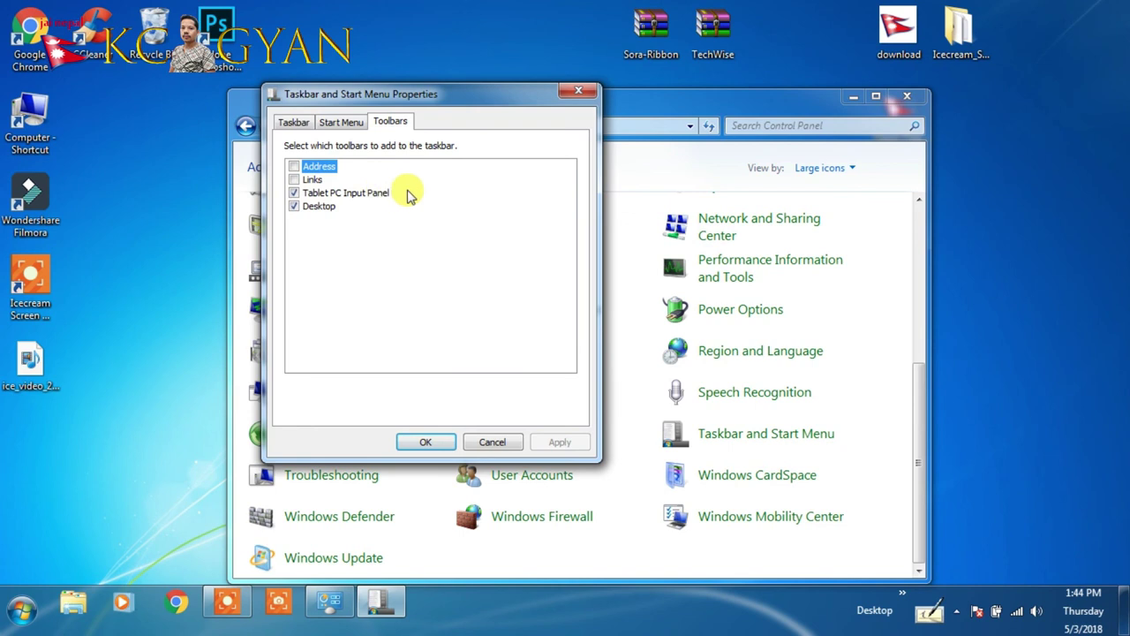
click(296, 182)
click(295, 193)
click(295, 207)
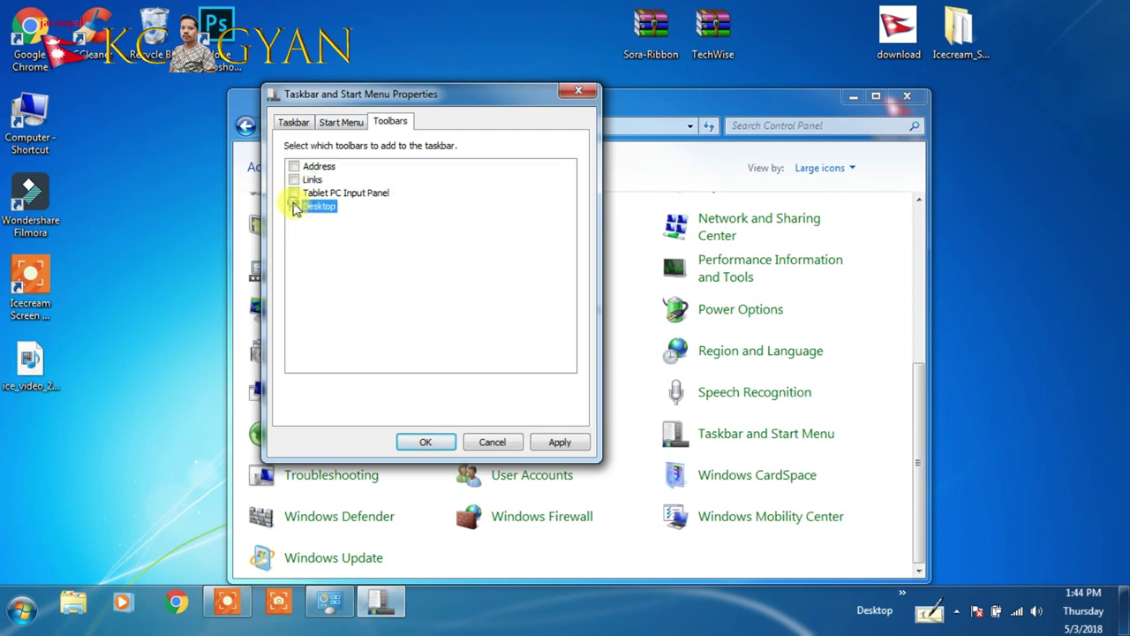
click(570, 442)
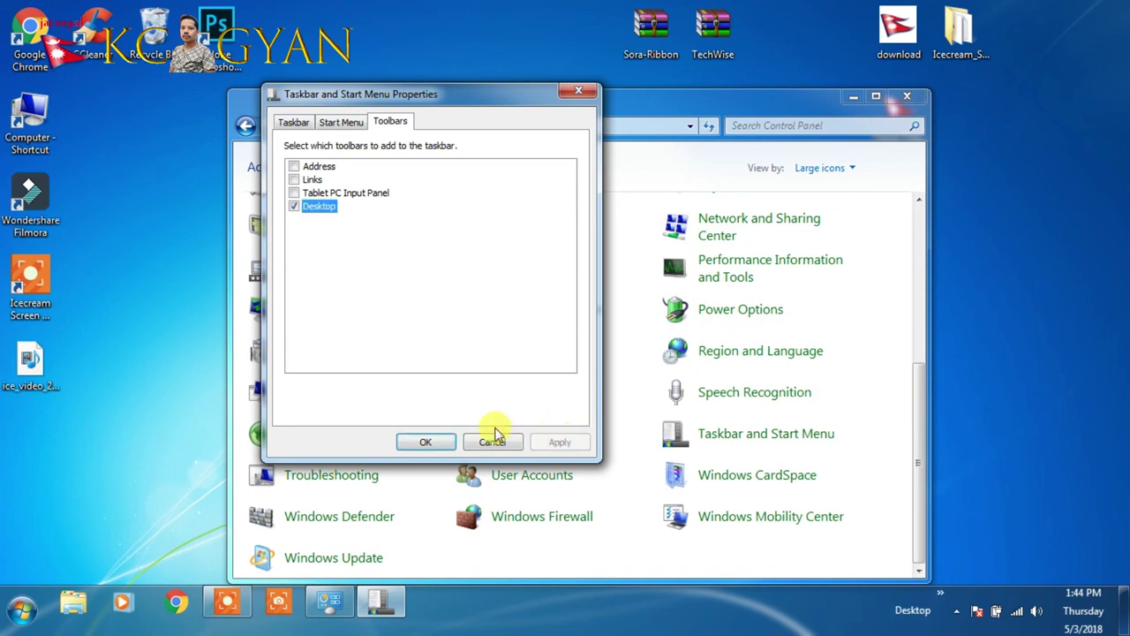
click(427, 439)
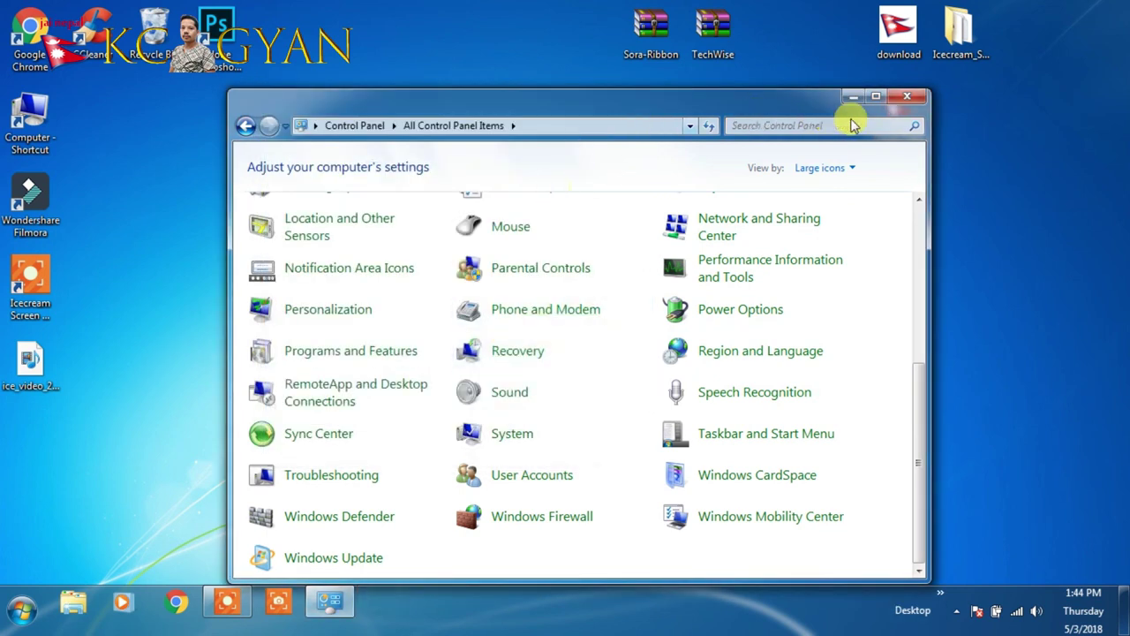
drag(704, 99, 658, 56)
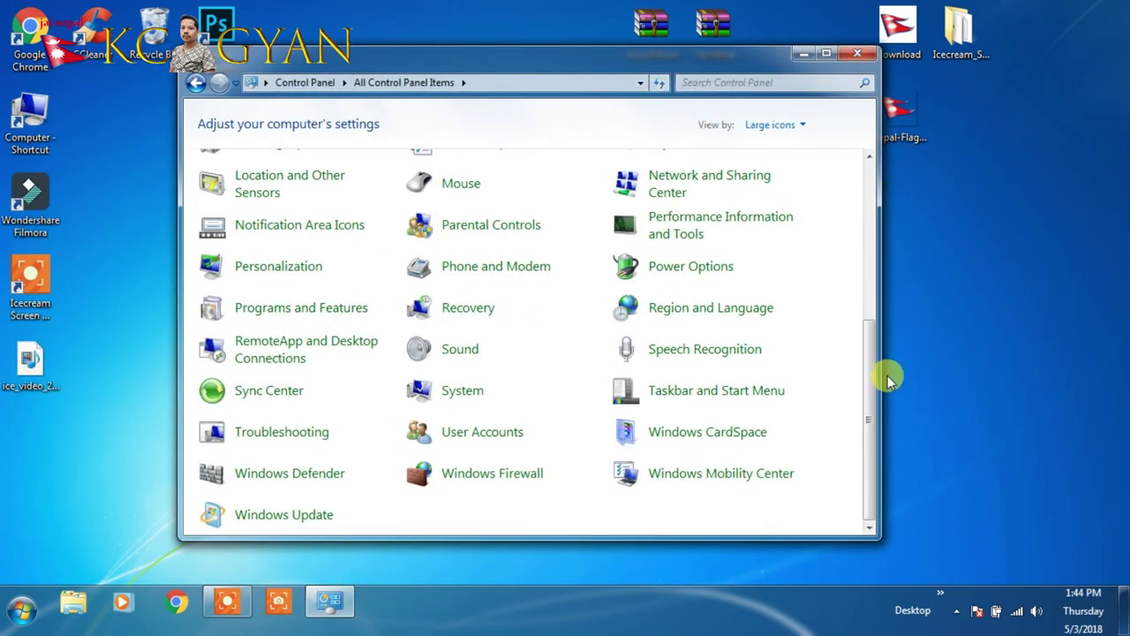